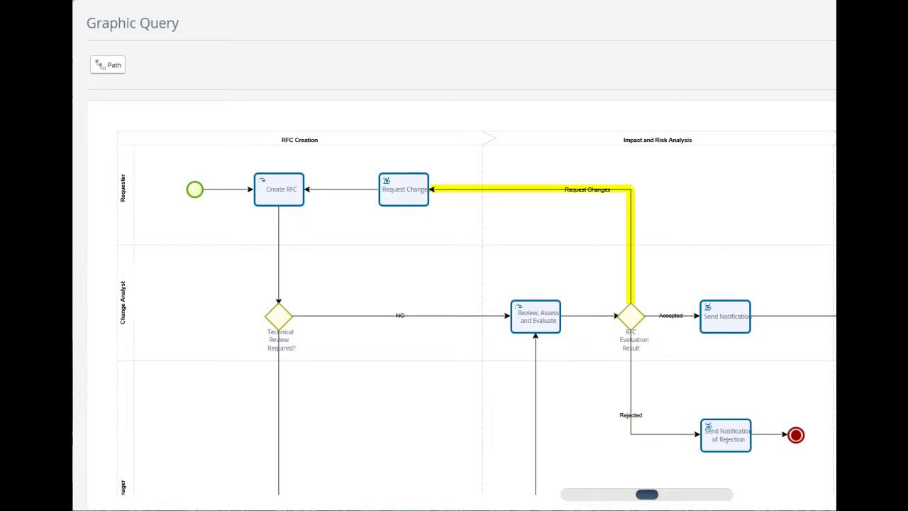
Pan across the process diagram through the Type of Change branches, implementation tasks, Post Implementation Review and closing flow
{"action": "left_click_drag", "start_coordinate": [769, 220], "coordinate": [316, 220]}
{"action": "left_click_drag", "start_coordinate": [761, 394], "coordinate": [760, 246]}
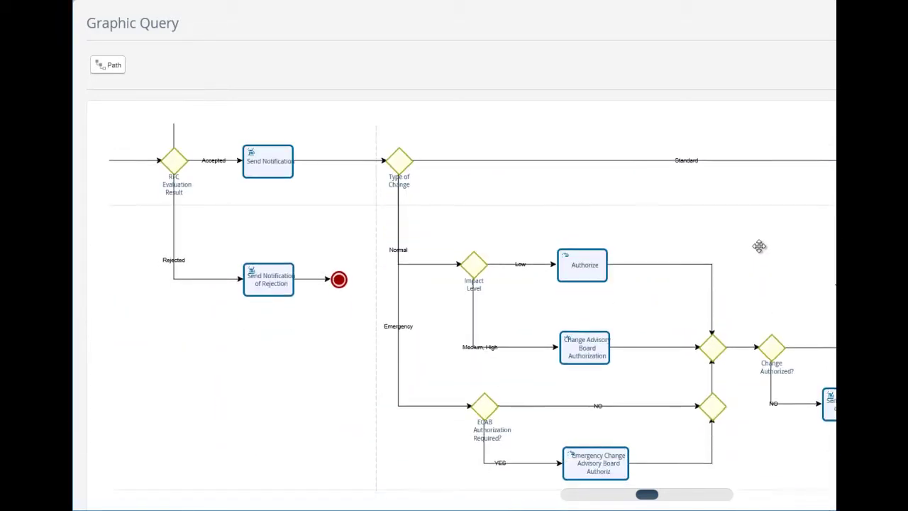
{"action": "left_click_drag", "start_coordinate": [824, 450], "coordinate": [188, 428]}
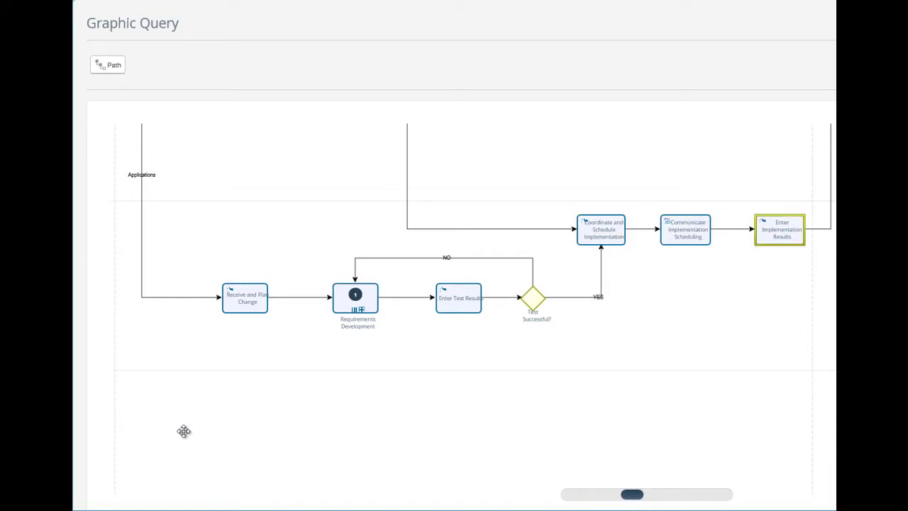
{"action": "left_click_drag", "start_coordinate": [701, 450], "coordinate": [529, 451]}
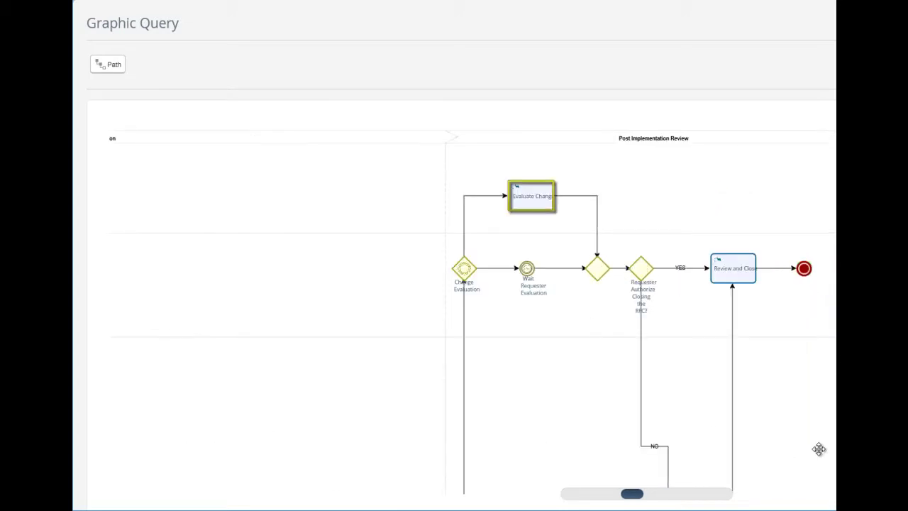
{"action": "left_click_drag", "start_coordinate": [818, 448], "coordinate": [810, 201]}
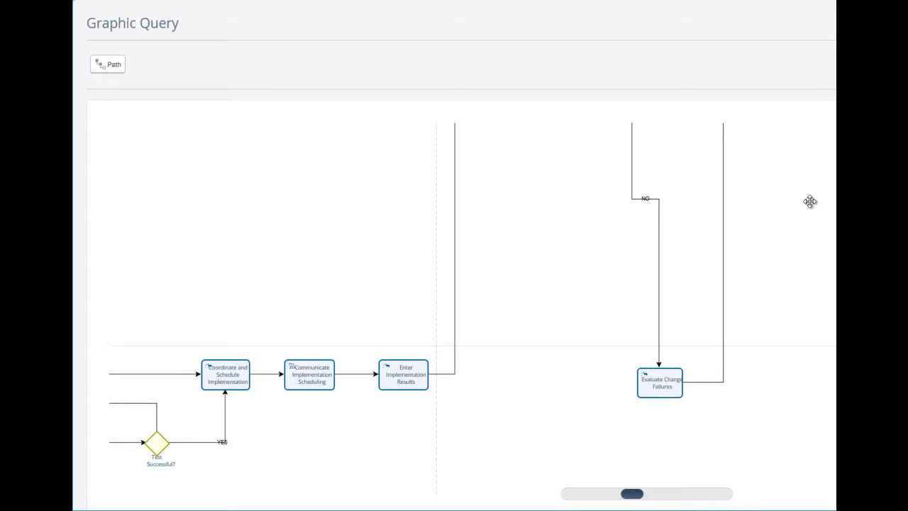
{"action": "left_click_drag", "start_coordinate": [810, 202], "coordinate": [789, 395]}
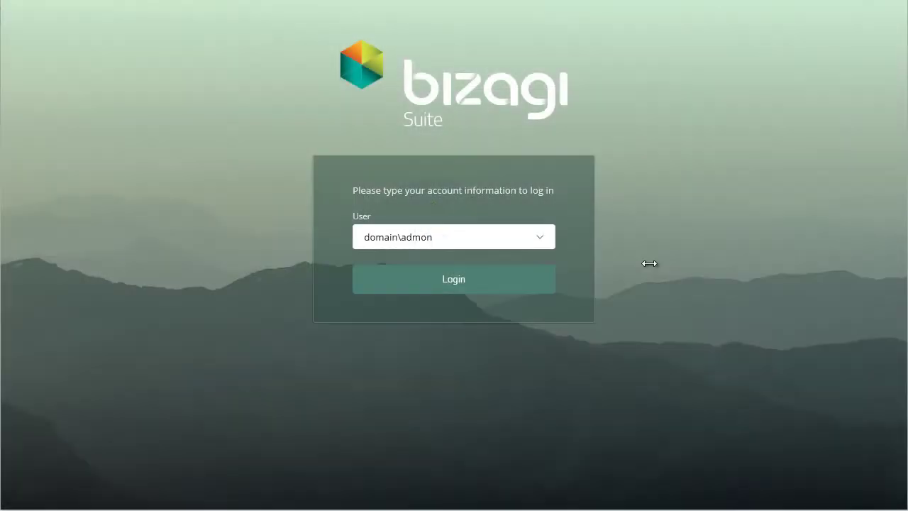
Log in as the requester and start a new Change Management case
{"action": "left_click", "coordinate": [541, 237]}
{"action": "left_click", "coordinate": [489, 281]}
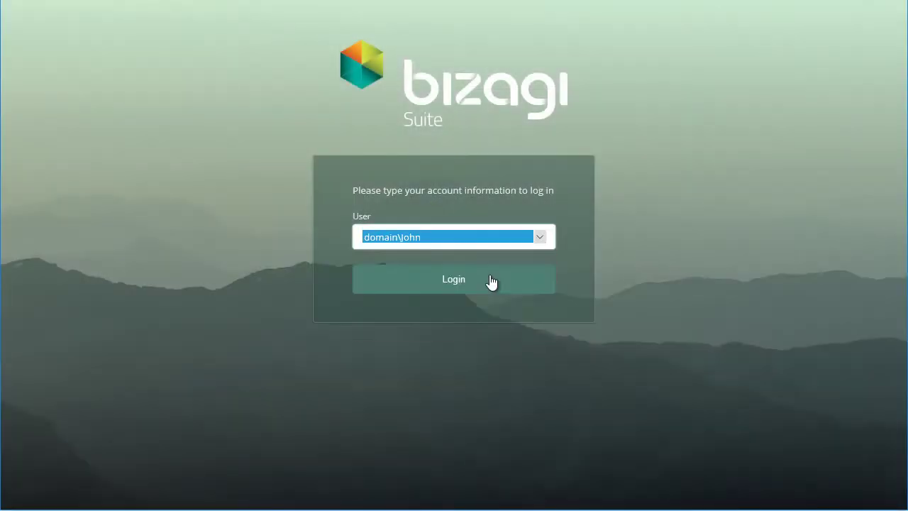
{"action": "left_click", "coordinate": [490, 281]}
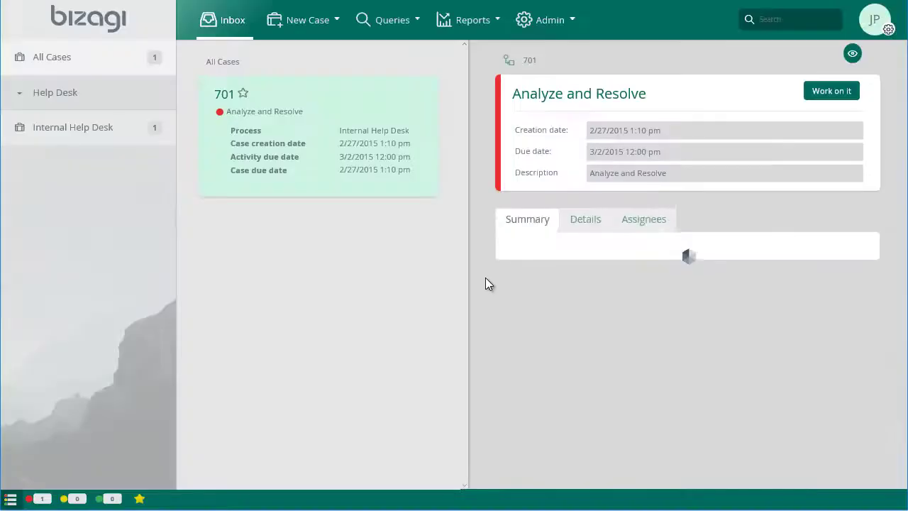
{"action": "left_click", "coordinate": [320, 32]}
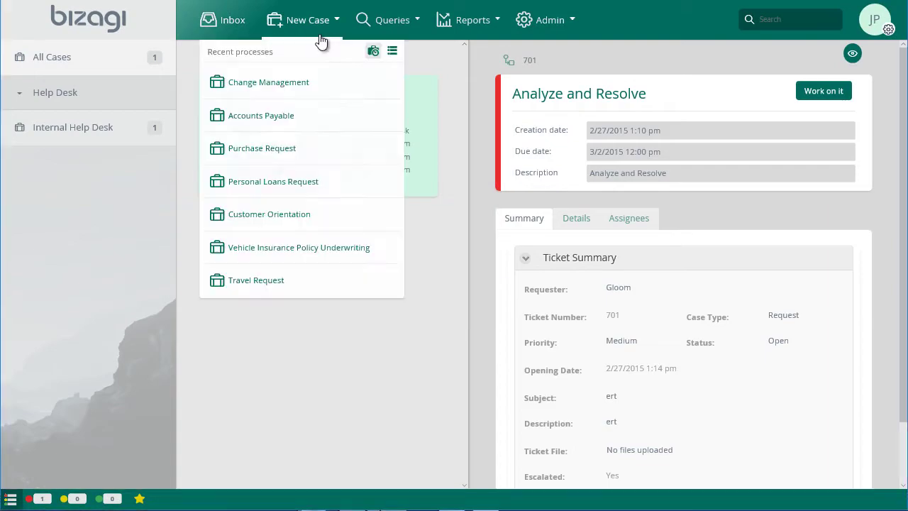
{"action": "left_click", "coordinate": [300, 84]}
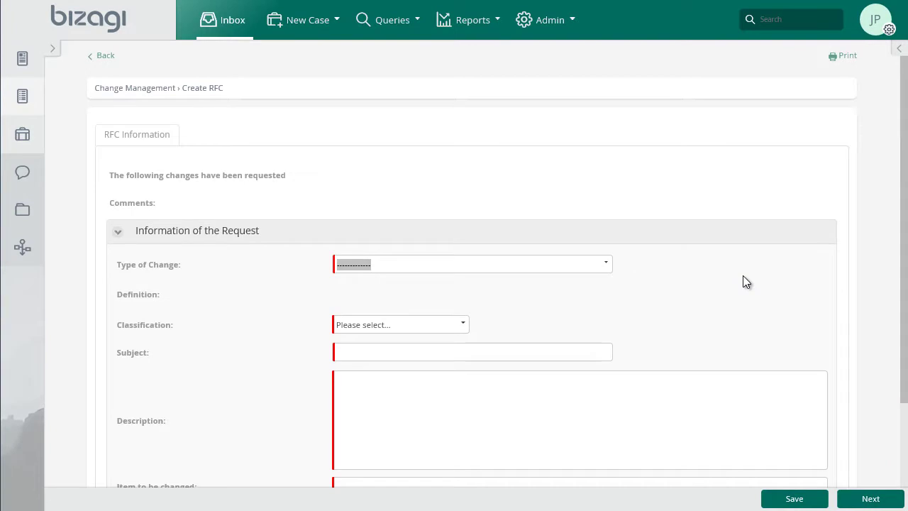
Set Type of Change to Normal and Classification to Applications
{"action": "left_click", "coordinate": [610, 263]}
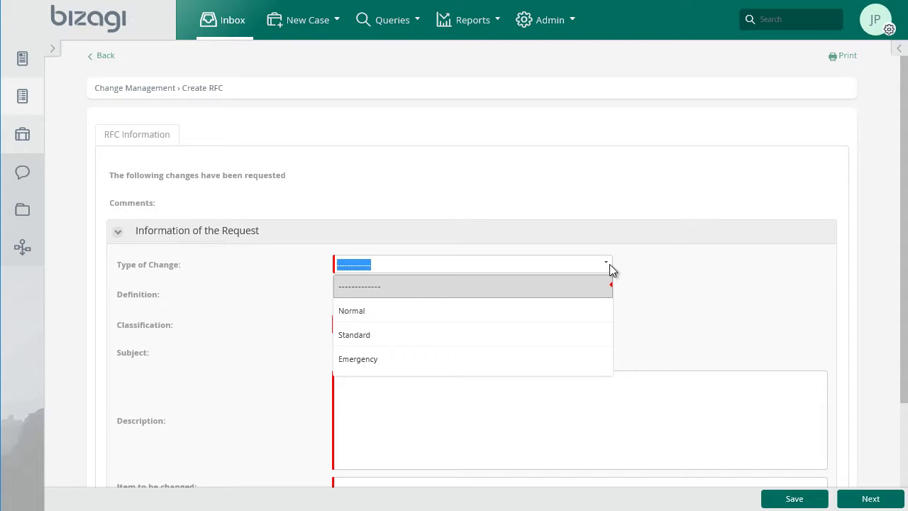
{"action": "left_click", "coordinate": [497, 310]}
{"action": "left_click", "coordinate": [465, 320]}
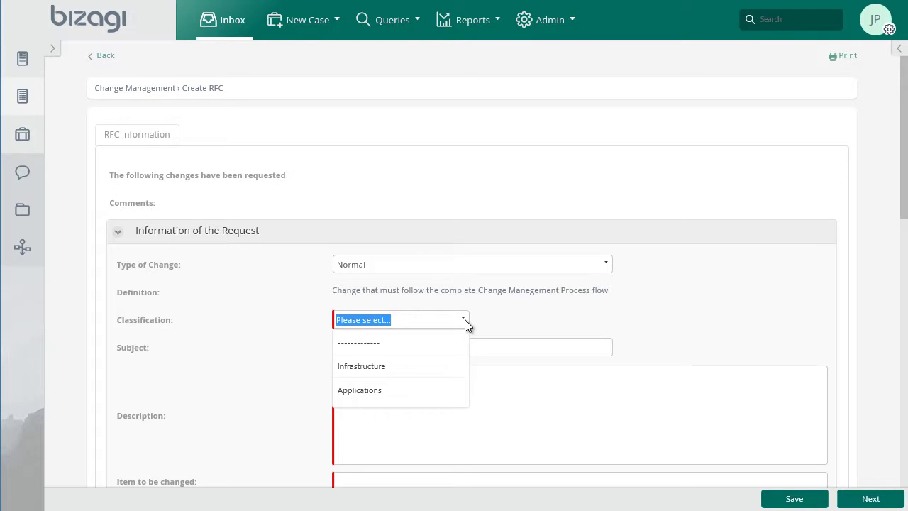
{"action": "left_click", "coordinate": [423, 389]}
{"action": "left_click", "coordinate": [430, 347]}
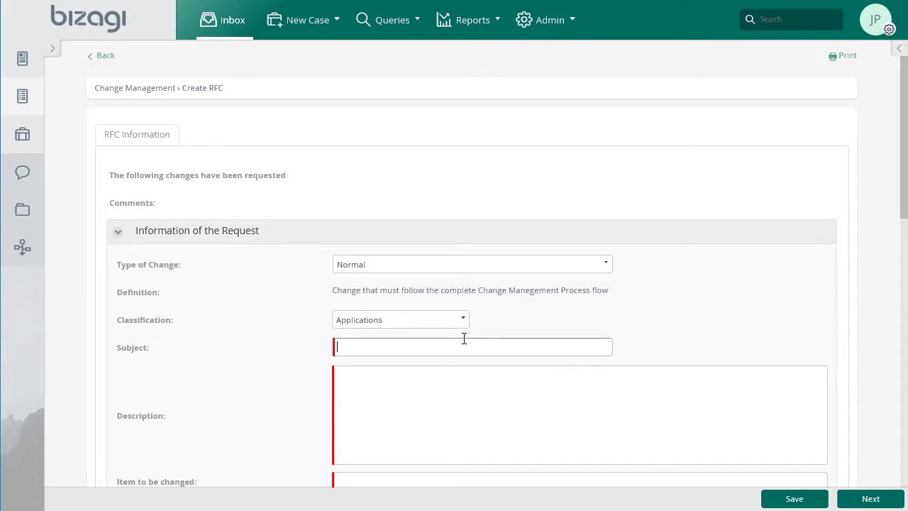
Enter subject 'Payroll system updating', the description, item 'Payroll system data model CI-ID: 200010' and date May 19, 2016
{"action": "type", "text": "Payroll system updating"}
{"action": "key", "text": "Tab"}
{"action": "type", "text": "Add tables and attributes to the data model to meet external requirements. The detailed description of the specific requirements is attached. See Description.docx"}
{"action": "scroll", "coordinate": [533, 379], "scroll_direction": "down", "scroll_amount": 2}
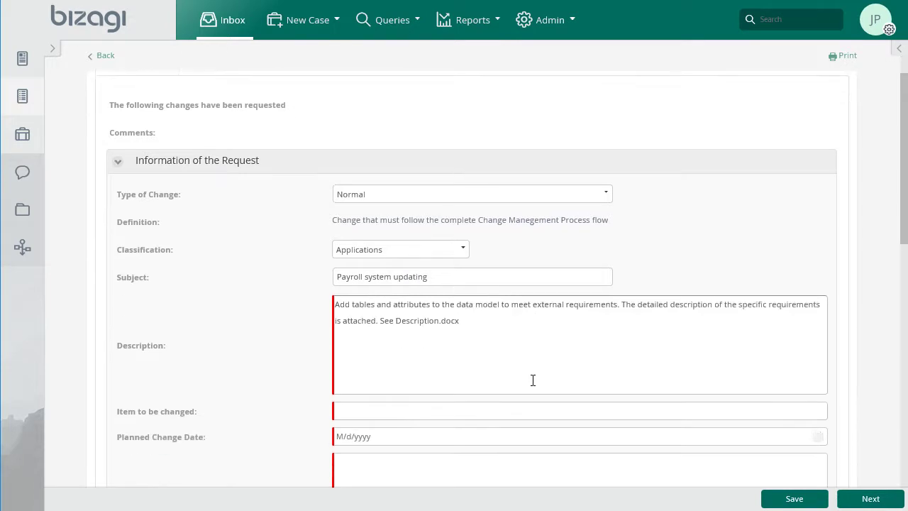
{"action": "left_click", "coordinate": [433, 339]}
{"action": "type", "text": "name: Payroll system data model CI-ID: 200010"}
{"action": "left_click", "coordinate": [416, 363]}
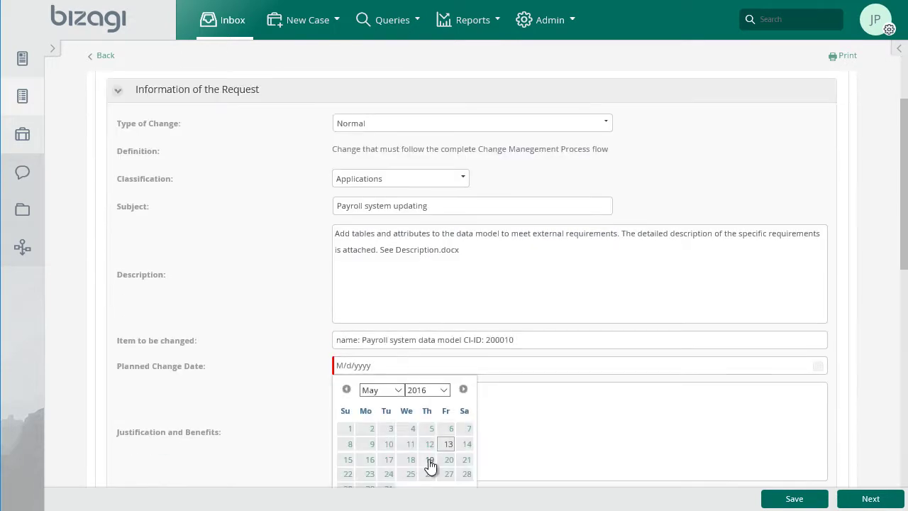
{"action": "left_click", "coordinate": [432, 462]}
Fill in the justification about new regulatory laws and the effects of not implementing the change
{"action": "left_click", "coordinate": [412, 440]}
{"action": "scroll", "coordinate": [395, 432], "scroll_direction": "down", "scroll_amount": 3}
{"action": "type", "text": "Meet legal requirements according to the new regulatory laws."}
{"action": "left_click", "coordinate": [449, 300]}
{"action": "type", "text": "Impossibility for meeting regulatory laws. Risk og high cost penalties."}
List the affected CIs Payroll system (200010) and Vacations Request Process (12424), with estimated cost 5000
{"action": "scroll", "coordinate": [440, 284], "scroll_direction": "down", "scroll_amount": 2}
{"action": "left_click", "coordinate": [432, 270]}
{"action": "type", "text": "N"}
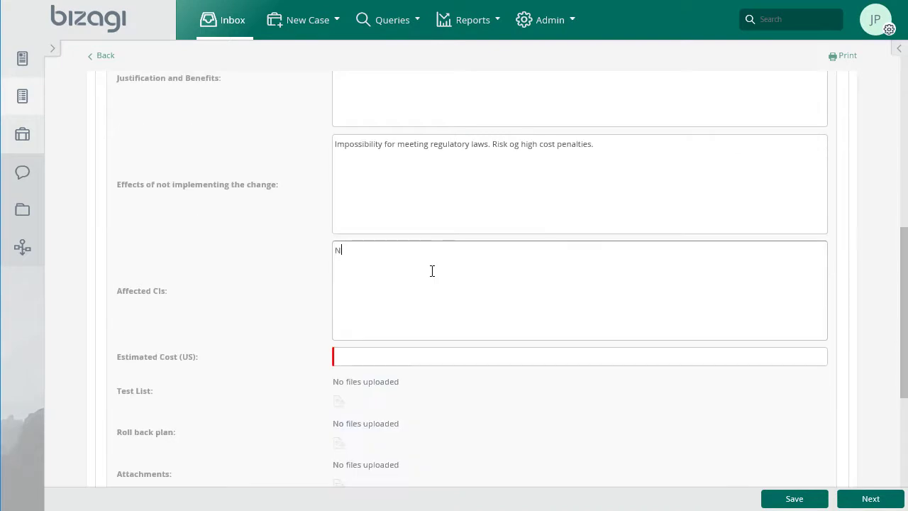
{"action": "type", "text": "ame: Payroll system CI-ID: 200010"}
{"action": "key", "text": "Return"}
{"action": "type", "text": "Name: Bizagi's Vacations Request Process CI-ID: 12424"}
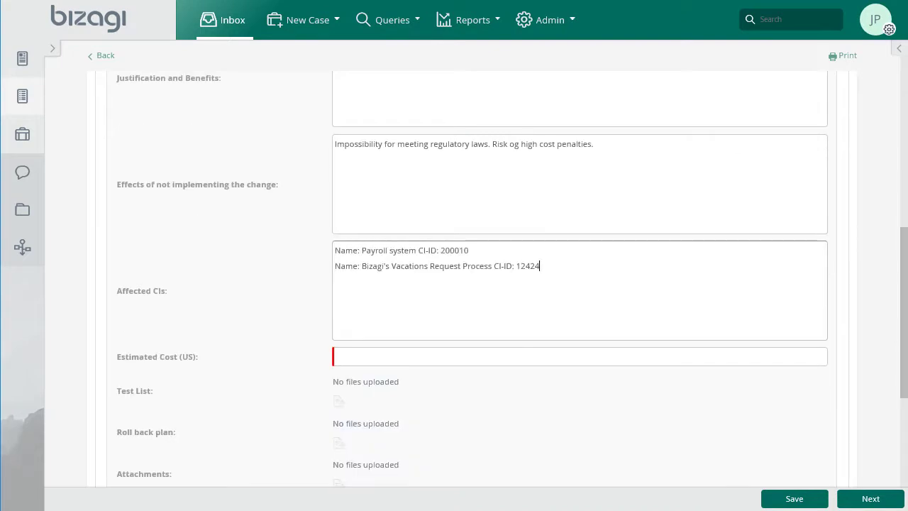
{"action": "left_click", "coordinate": [336, 356]}
{"action": "type", "text": "5000"}
Upload Description.docx to the Test List
{"action": "scroll", "coordinate": [519, 377], "scroll_direction": "down", "scroll_amount": 2}
{"action": "left_click", "coordinate": [339, 262]}
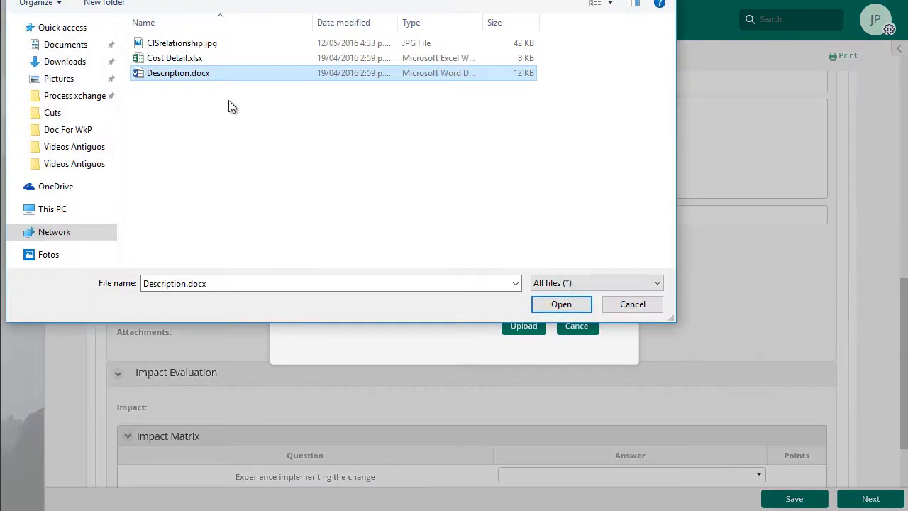
{"action": "left_click", "coordinate": [560, 300]}
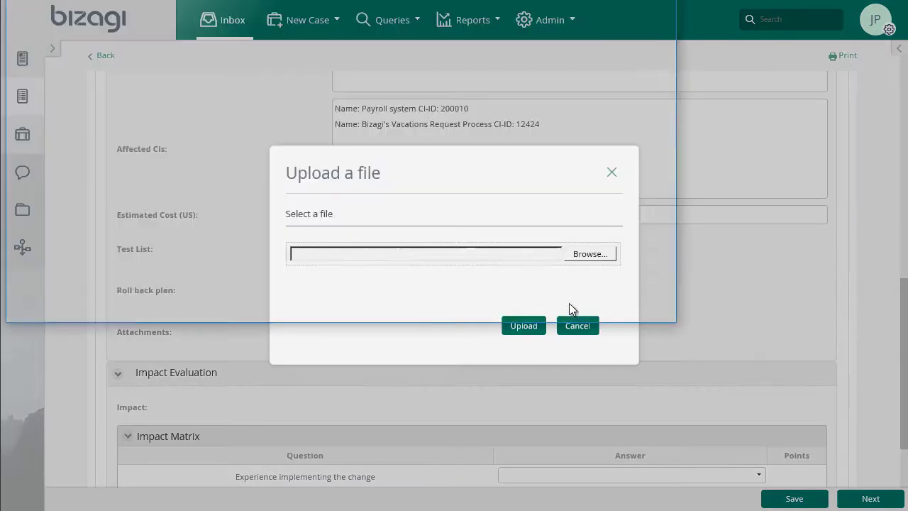
{"action": "left_click", "coordinate": [525, 328]}
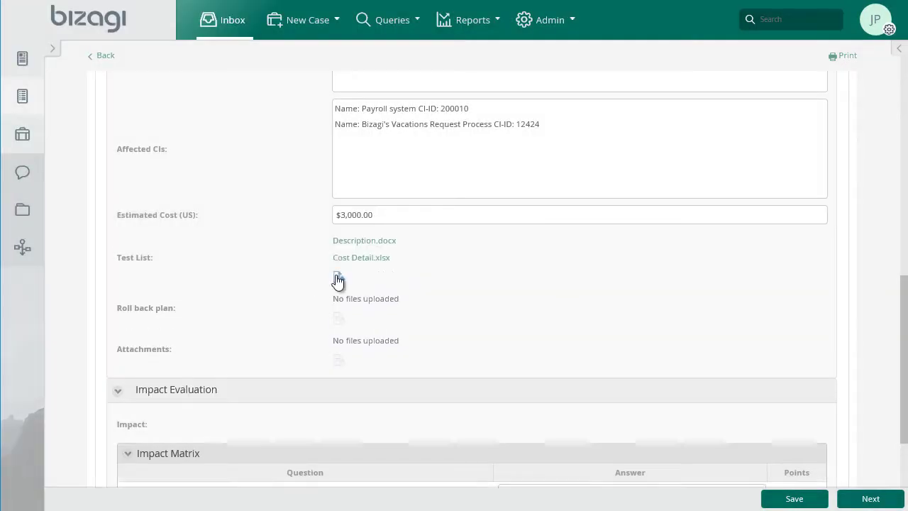
{"action": "scroll", "coordinate": [458, 342], "scroll_direction": "down", "scroll_amount": 3}
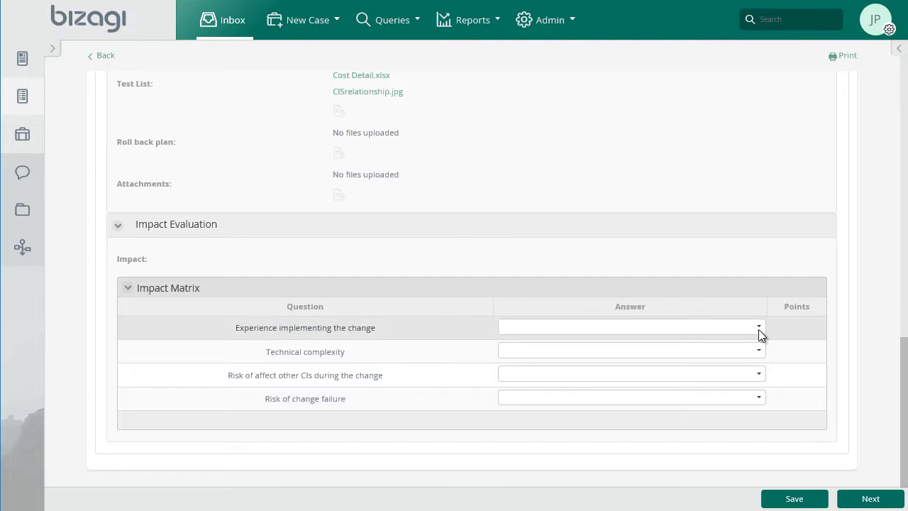
Answer the Impact Matrix: experience 'Executed before', complexity and both risks Medium, then submit the RFC
{"action": "left_click", "coordinate": [760, 330]}
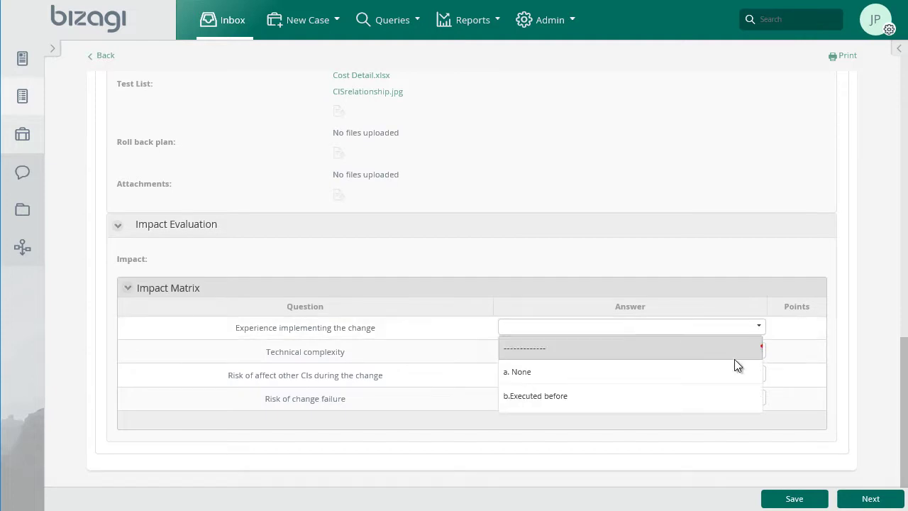
{"action": "left_click", "coordinate": [711, 394]}
{"action": "left_click", "coordinate": [760, 351]}
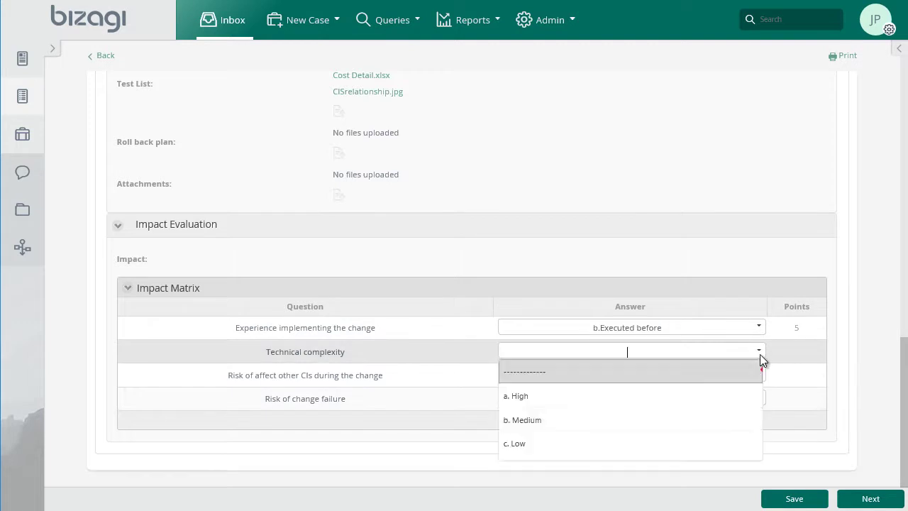
{"action": "left_click", "coordinate": [699, 418]}
{"action": "left_click", "coordinate": [760, 378]}
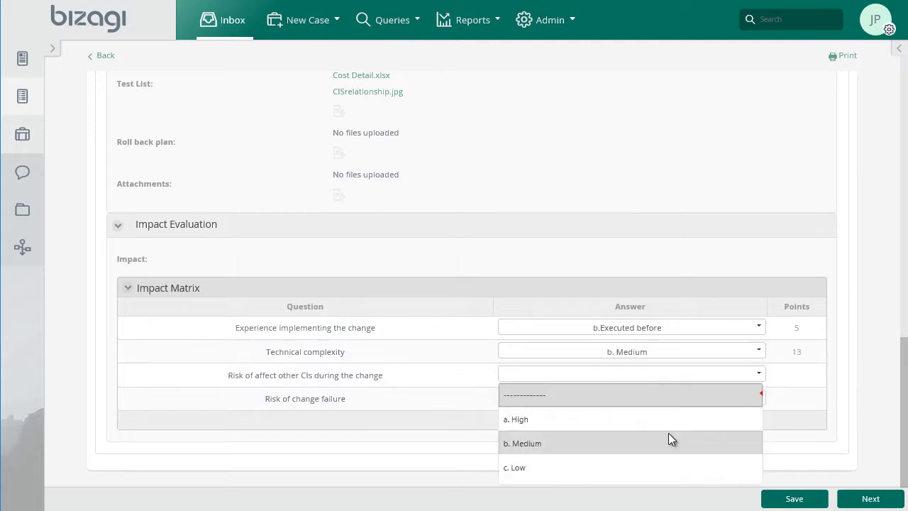
{"action": "left_click", "coordinate": [667, 435]}
{"action": "left_click", "coordinate": [759, 398]}
{"action": "left_click", "coordinate": [614, 464]}
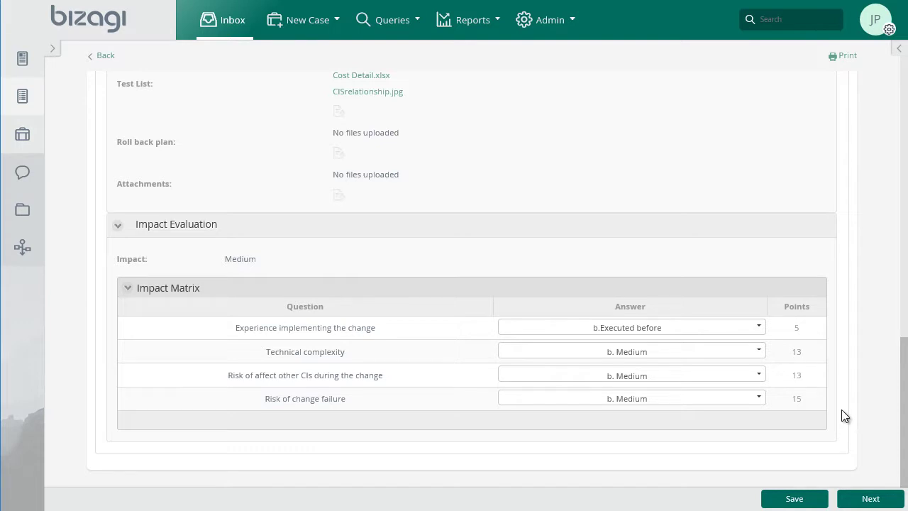
{"action": "left_click", "coordinate": [860, 500]}
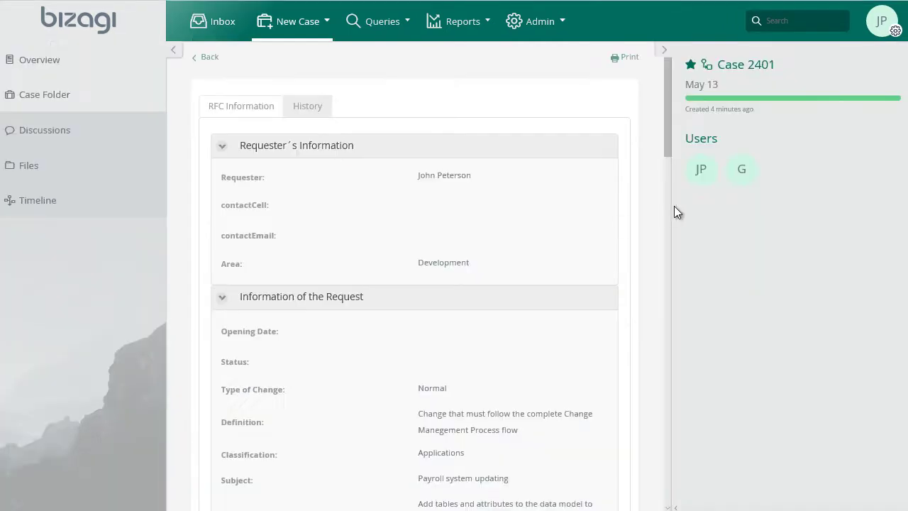
Switch users and log in as the assigned reviewer
{"action": "mouse_move", "coordinate": [741, 179]}
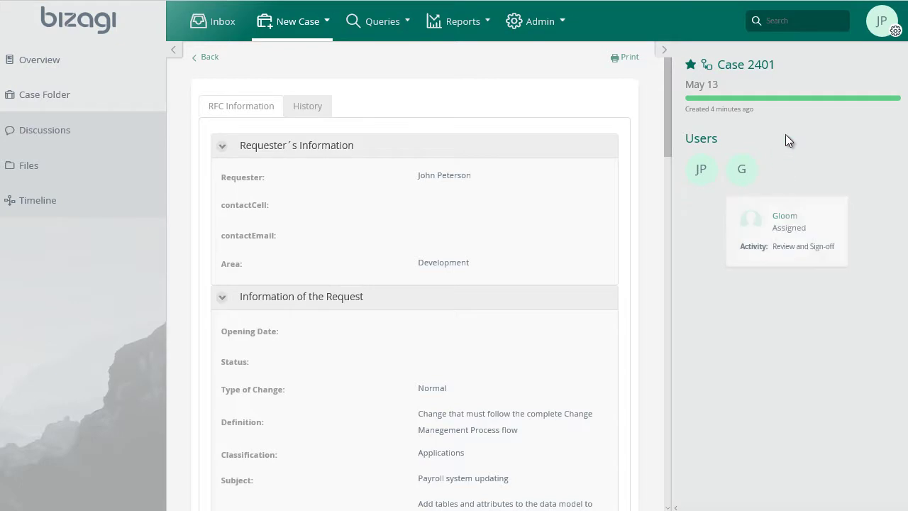
{"action": "left_click", "coordinate": [875, 29]}
{"action": "left_click", "coordinate": [867, 135]}
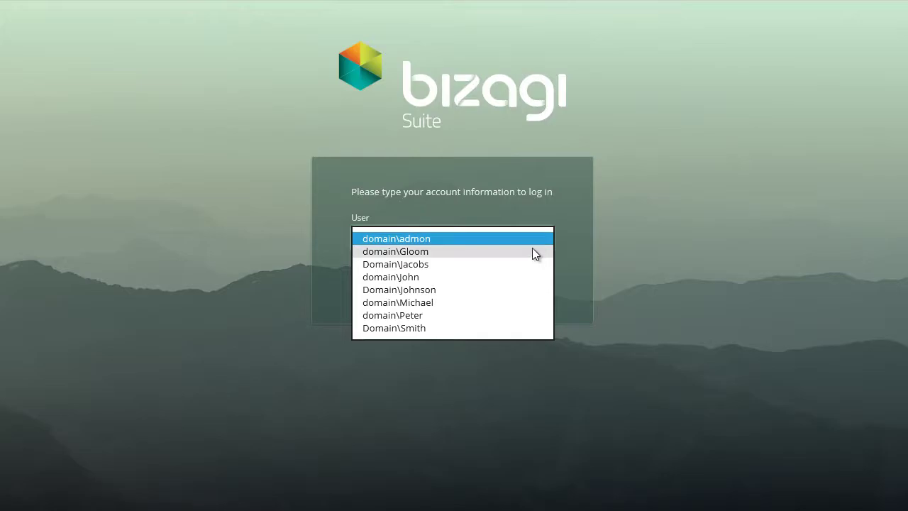
{"action": "left_click", "coordinate": [532, 251]}
{"action": "left_click", "coordinate": [522, 282]}
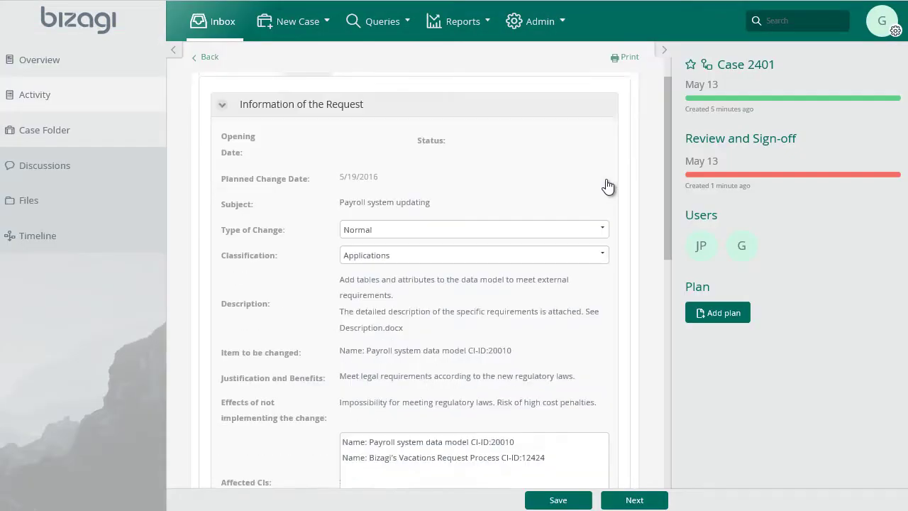
Approve Technical Sign-off with comment 'Technical information reviewed.' and complete the review task
{"action": "scroll", "coordinate": [607, 181], "scroll_direction": "down", "scroll_amount": 7}
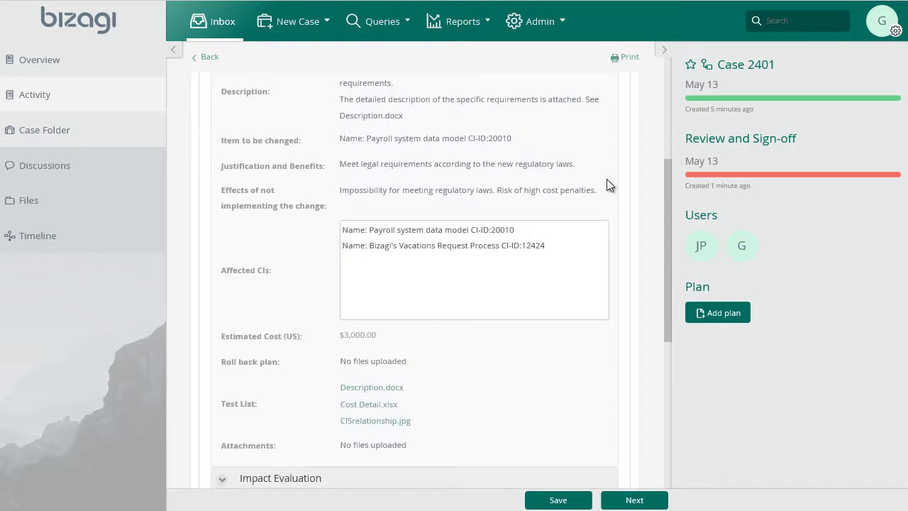
{"action": "scroll", "coordinate": [608, 181], "scroll_direction": "down", "scroll_amount": 3}
{"action": "left_click", "coordinate": [358, 321]}
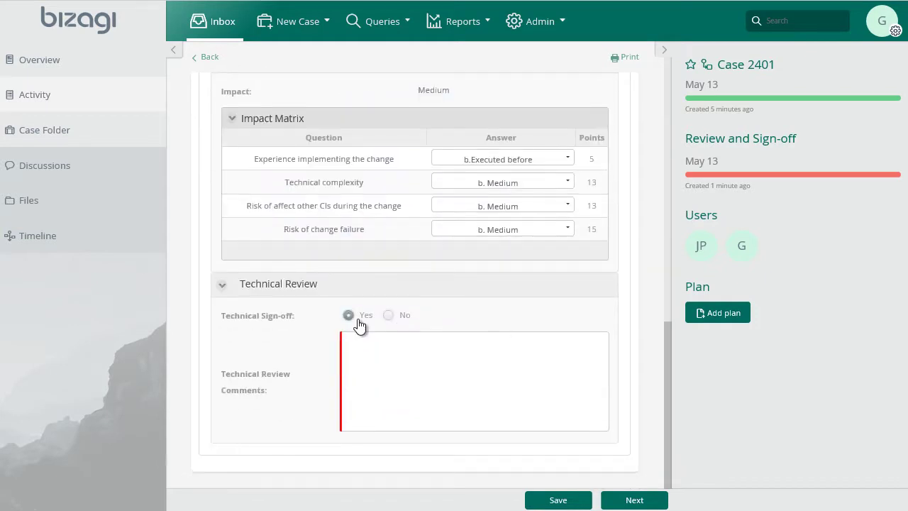
{"action": "left_click", "coordinate": [396, 354]}
{"action": "type", "text": "Technical information reviewed."}
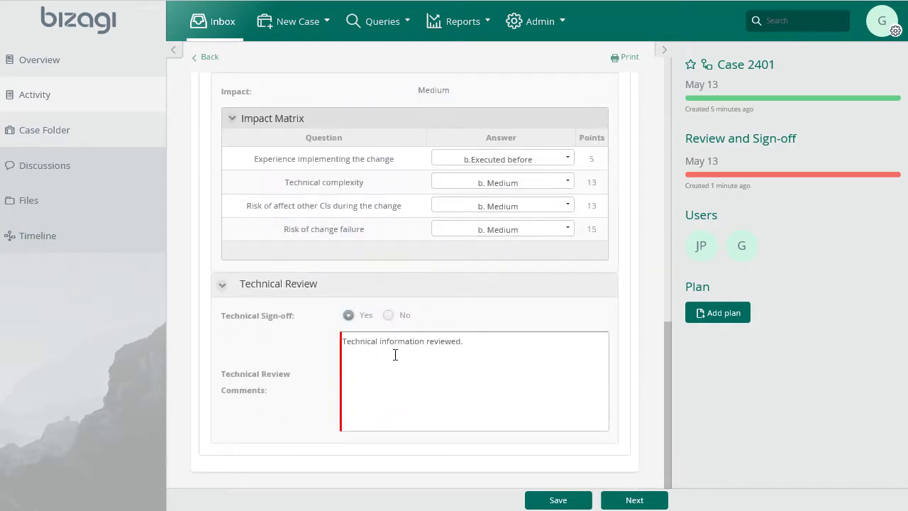
{"action": "left_click", "coordinate": [631, 501]}
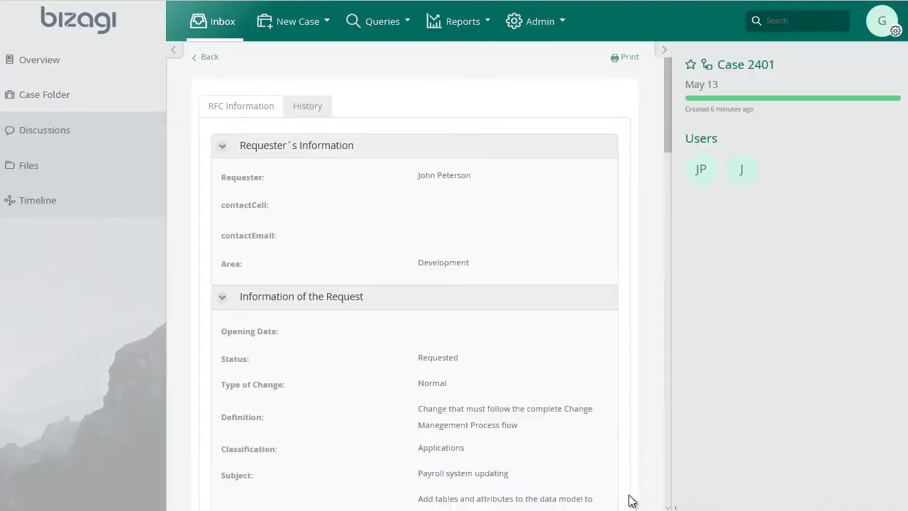
Log out and log back in as the change analyst
{"action": "mouse_move", "coordinate": [745, 169]}
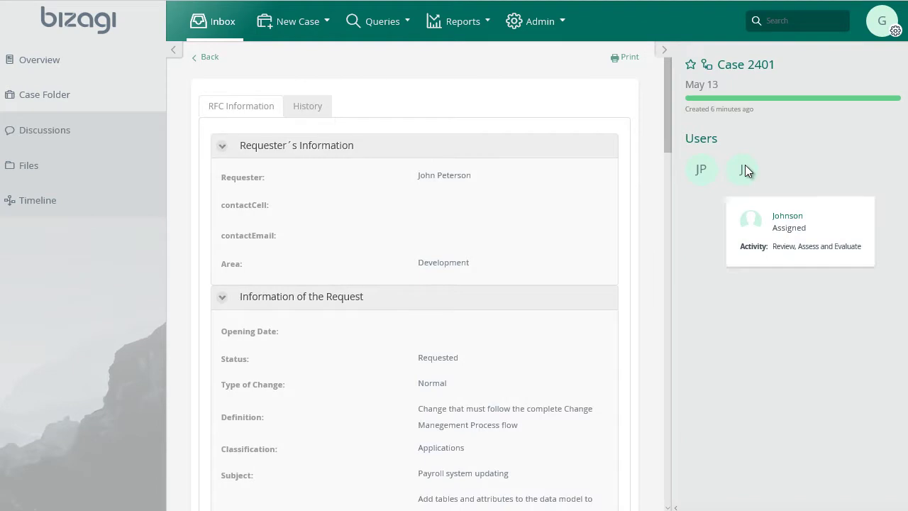
{"action": "left_click", "coordinate": [879, 27]}
{"action": "left_click", "coordinate": [800, 121]}
{"action": "left_click", "coordinate": [540, 239]}
{"action": "left_click", "coordinate": [523, 296]}
{"action": "left_click", "coordinate": [523, 297]}
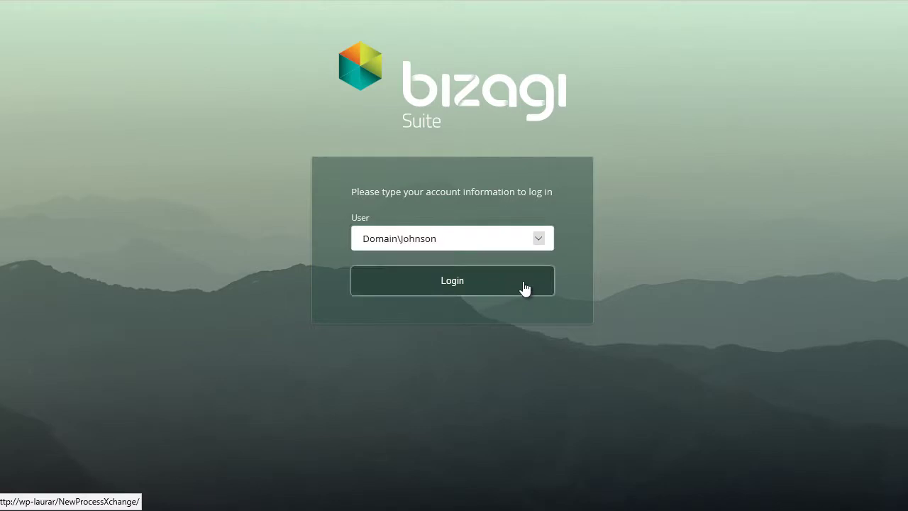
Accept case 2401's RFC with comment 'The request meets the minimum requirements.' and Medium priority, then submit
{"action": "left_click", "coordinate": [830, 93]}
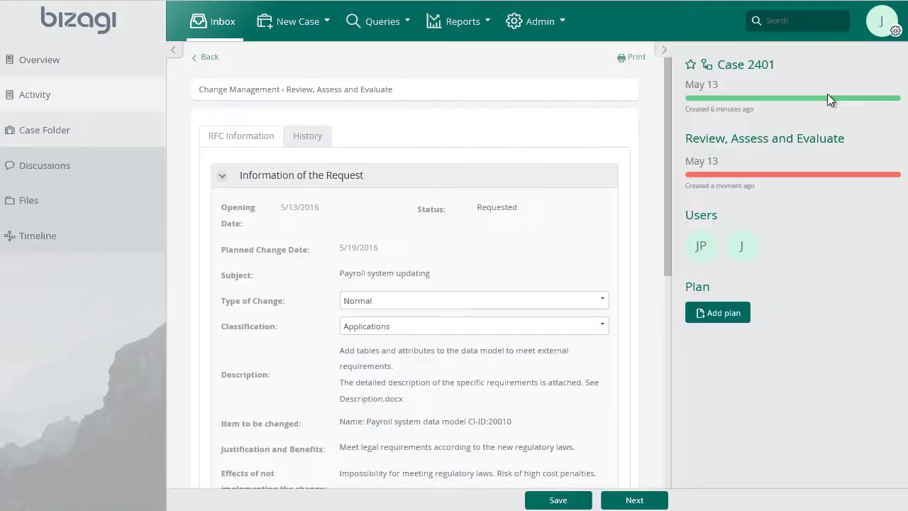
{"action": "scroll", "coordinate": [603, 205], "scroll_direction": "down", "scroll_amount": 1}
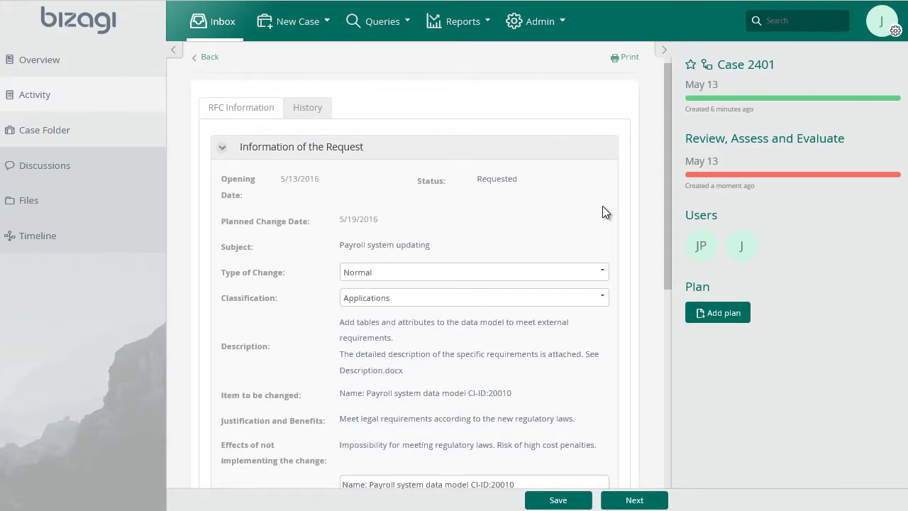
{"action": "scroll", "coordinate": [603, 212], "scroll_direction": "down", "scroll_amount": 10}
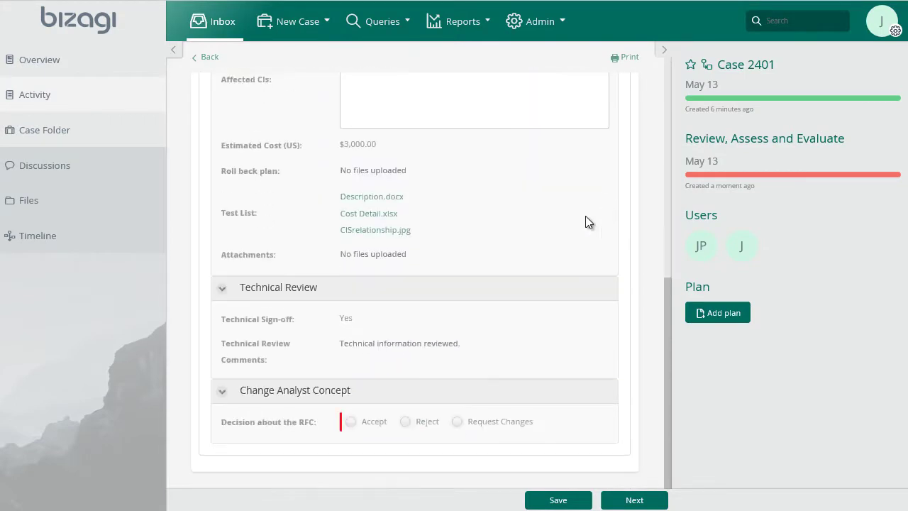
{"action": "left_click", "coordinate": [357, 424]}
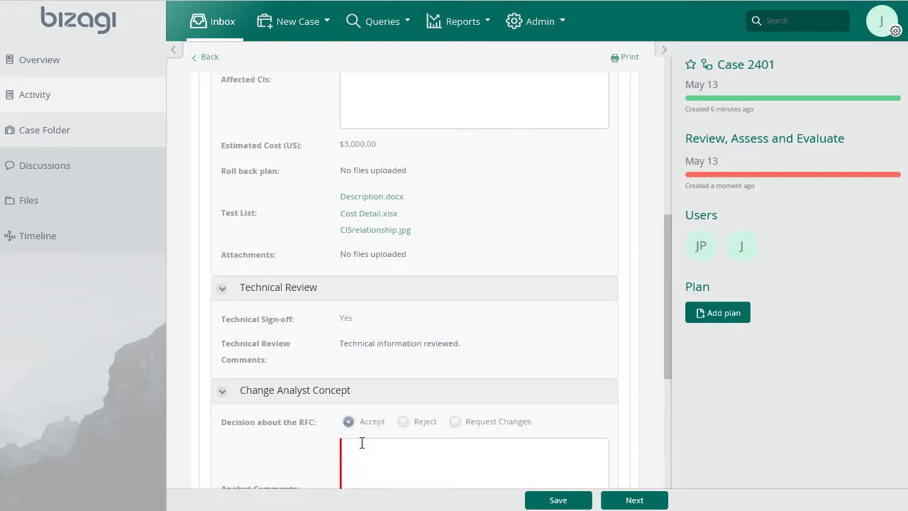
{"action": "scroll", "coordinate": [362, 442], "scroll_direction": "down", "scroll_amount": 5}
{"action": "left_click", "coordinate": [415, 257]}
{"action": "type", "text": "The request meets the minimum requirements."}
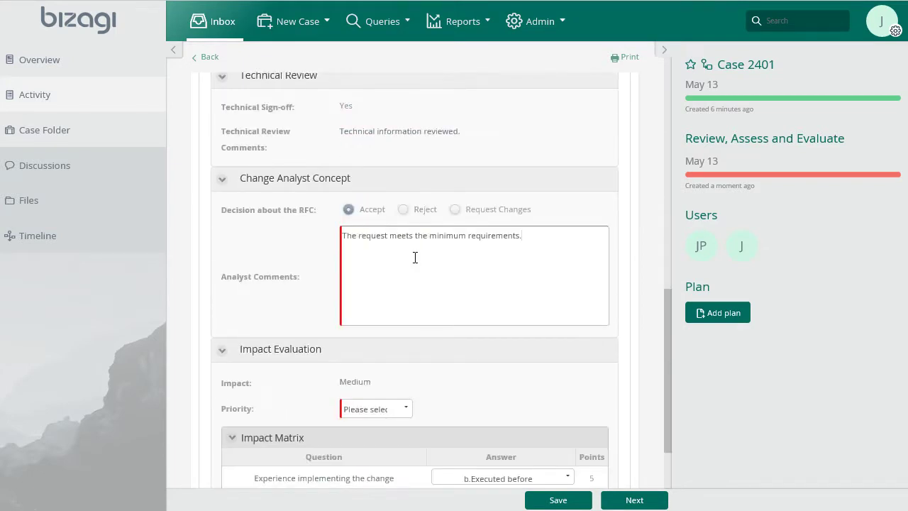
{"action": "left_click", "coordinate": [406, 408]}
{"action": "left_click", "coordinate": [392, 467]}
{"action": "scroll", "coordinate": [593, 436], "scroll_direction": "down", "scroll_amount": 3}
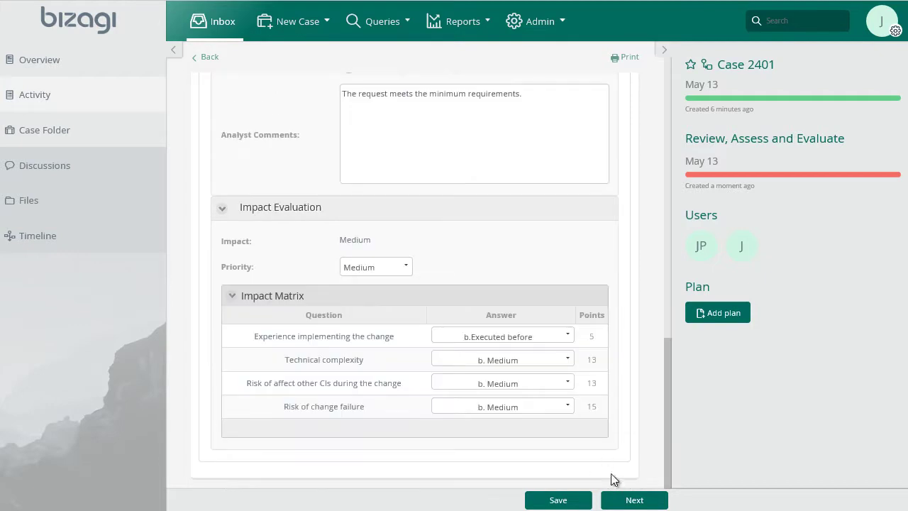
{"action": "left_click", "coordinate": [631, 500]}
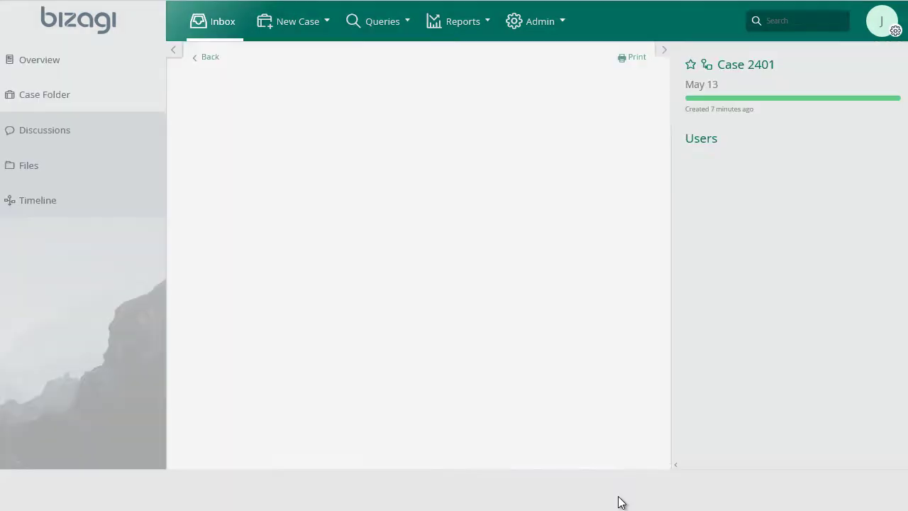
{"action": "mouse_move", "coordinate": [741, 179]}
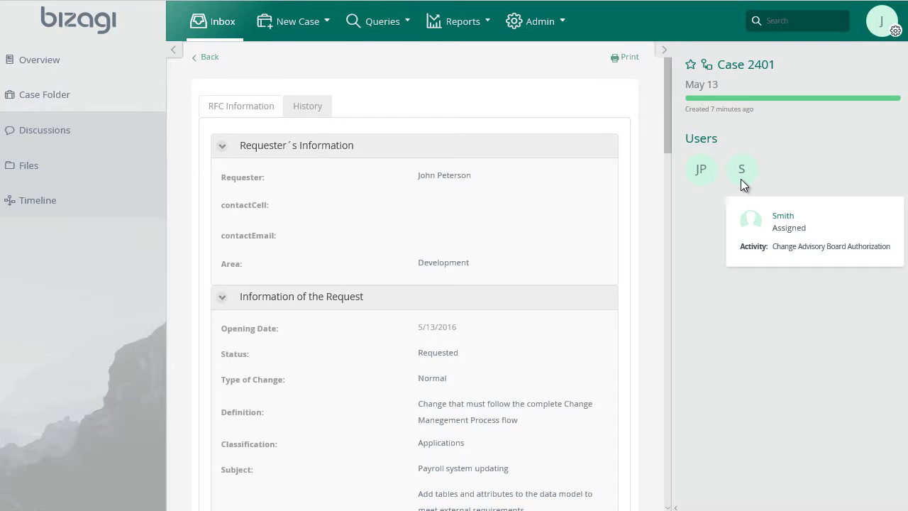
{"action": "left_click", "coordinate": [882, 21]}
Log out and log in as the advisory board user
{"action": "left_click", "coordinate": [857, 122]}
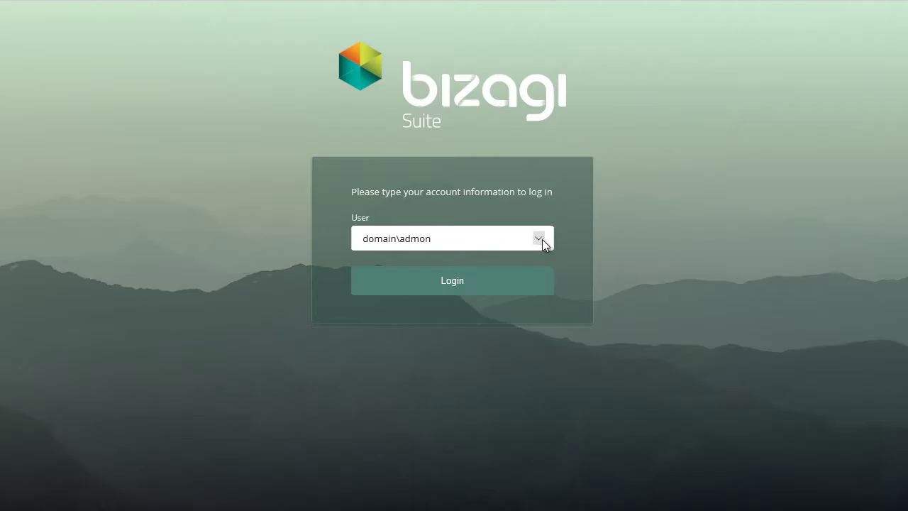
{"action": "left_click", "coordinate": [543, 243]}
{"action": "left_click", "coordinate": [516, 330]}
{"action": "left_click", "coordinate": [519, 289]}
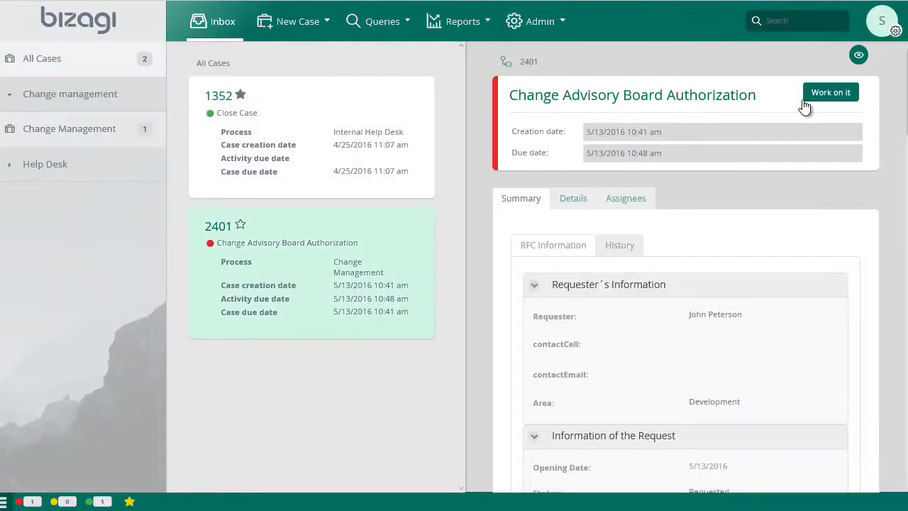
Authorize the change dated May 13, 2016 with comment 'Change Evaluated and Authorized.'
{"action": "left_click", "coordinate": [830, 93]}
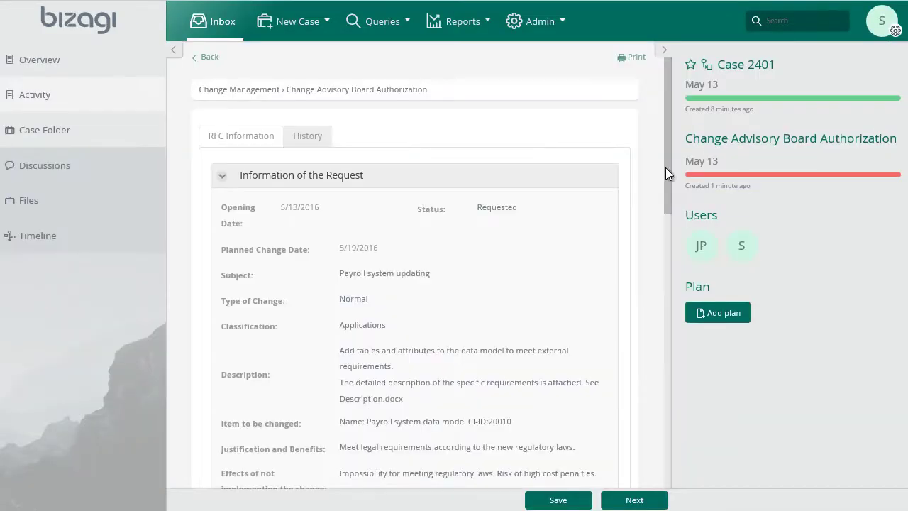
{"action": "scroll", "coordinate": [580, 223], "scroll_direction": "down", "scroll_amount": 10}
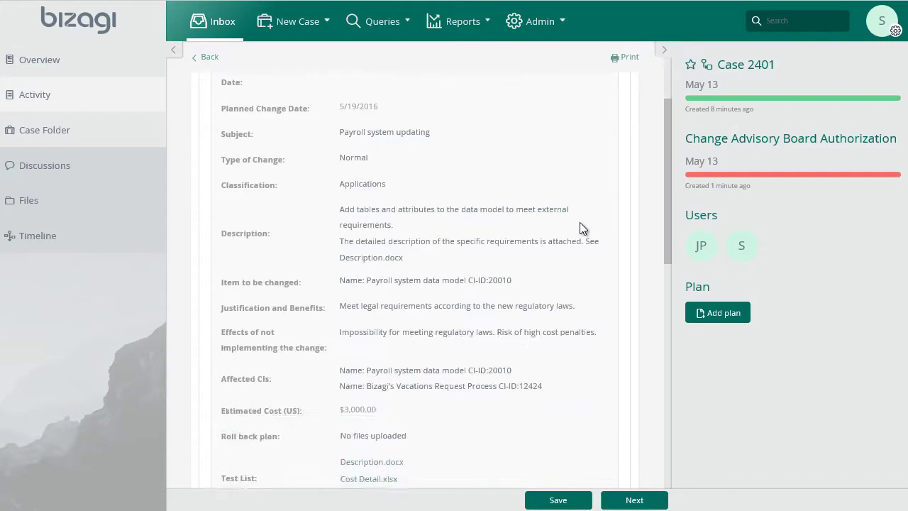
{"action": "scroll", "coordinate": [579, 222], "scroll_direction": "down", "scroll_amount": 5}
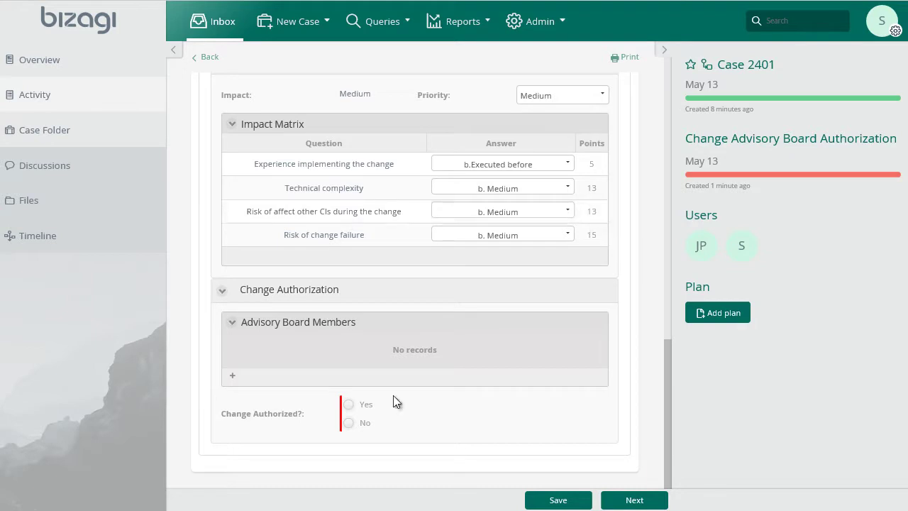
{"action": "left_click", "coordinate": [369, 411]}
{"action": "scroll", "coordinate": [383, 369], "scroll_direction": "down", "scroll_amount": 2}
{"action": "left_click", "coordinate": [404, 316]}
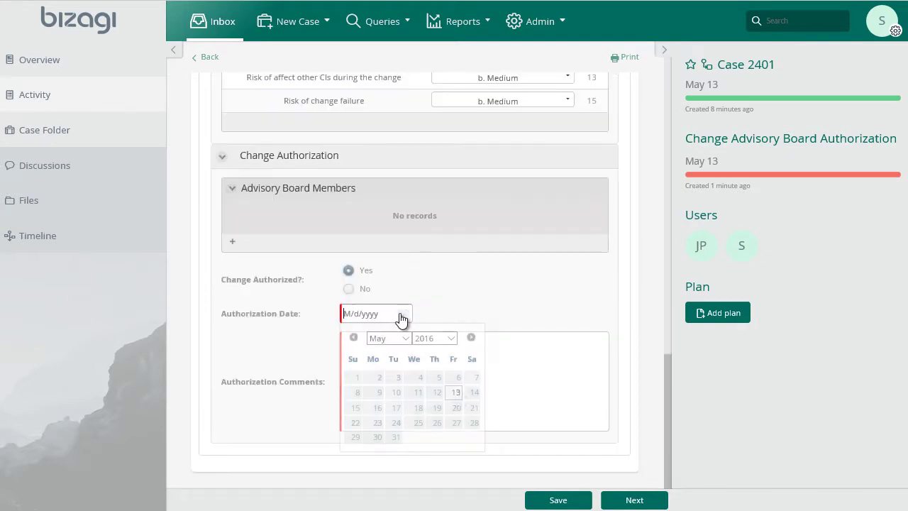
{"action": "left_click", "coordinate": [454, 393]}
{"action": "left_click", "coordinate": [501, 339]}
{"action": "type", "text": "Change Evaluated and Authorized."}
Add and save an advisory board member row with name and position, then submit the authorization
{"action": "left_click", "coordinate": [233, 241]}
{"action": "left_click", "coordinate": [320, 227]}
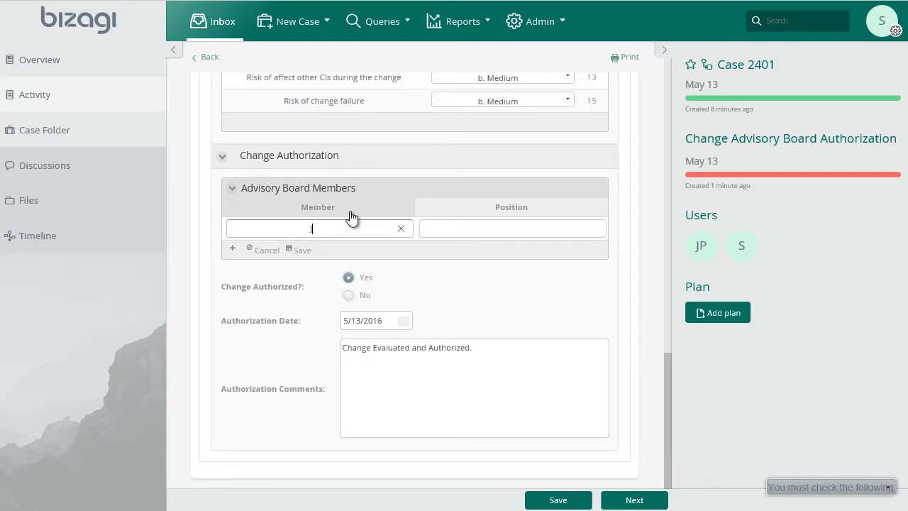
{"action": "key", "text": "Tab"}
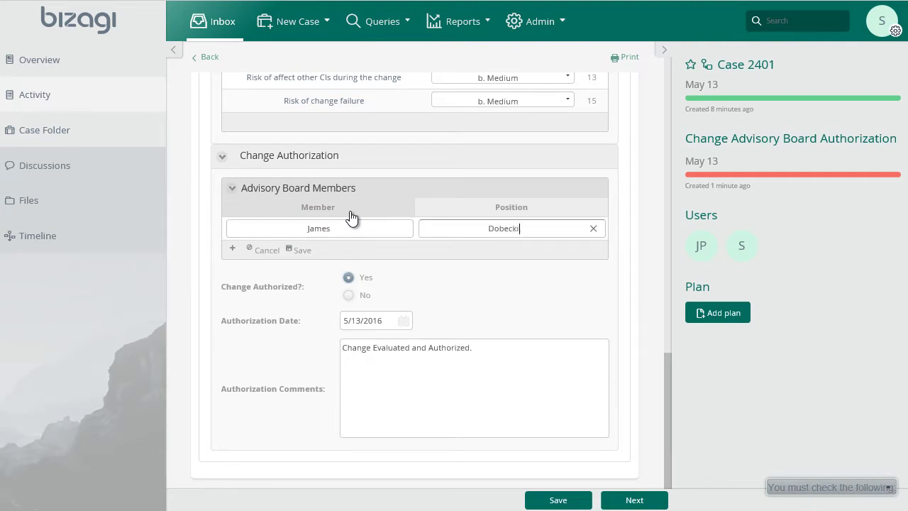
{"action": "left_click", "coordinate": [301, 249]}
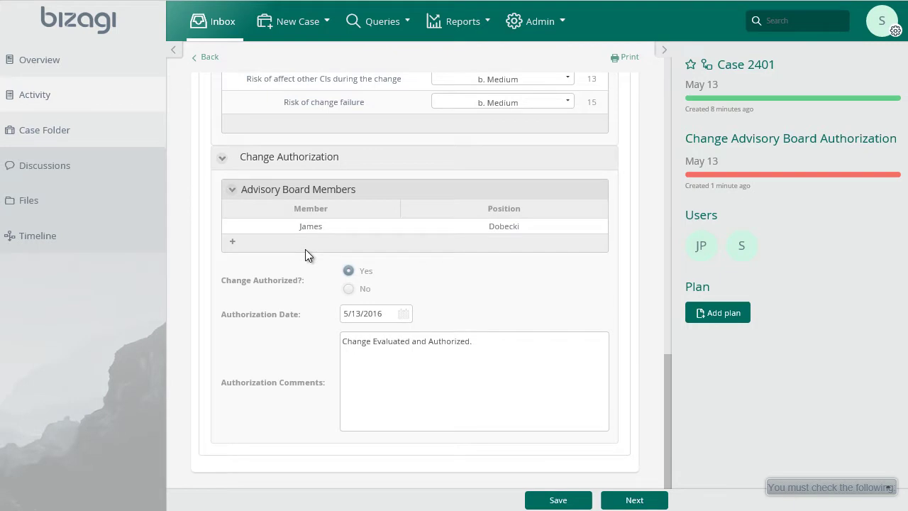
{"action": "left_click", "coordinate": [634, 499]}
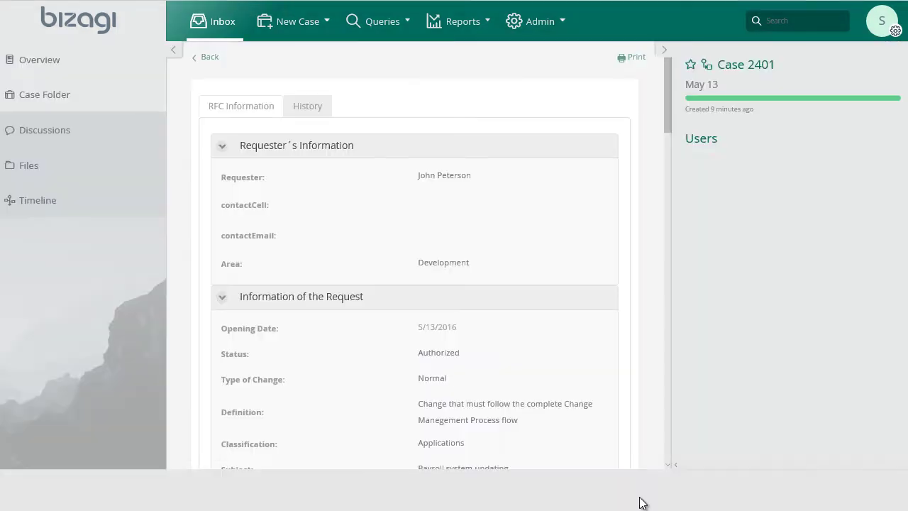
Log out, log in as the change planner, and work on the Receive and Plan Change task
{"action": "mouse_move", "coordinate": [745, 180]}
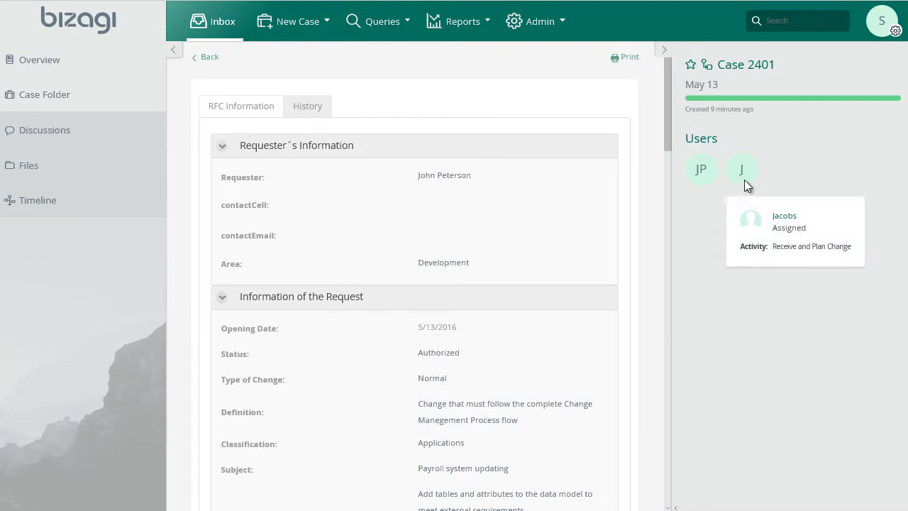
{"action": "left_click", "coordinate": [882, 25]}
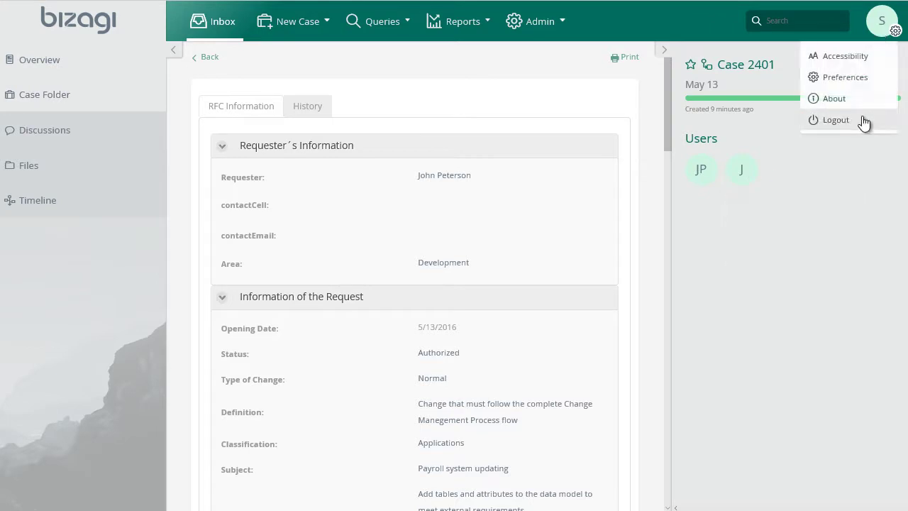
{"action": "left_click", "coordinate": [864, 123]}
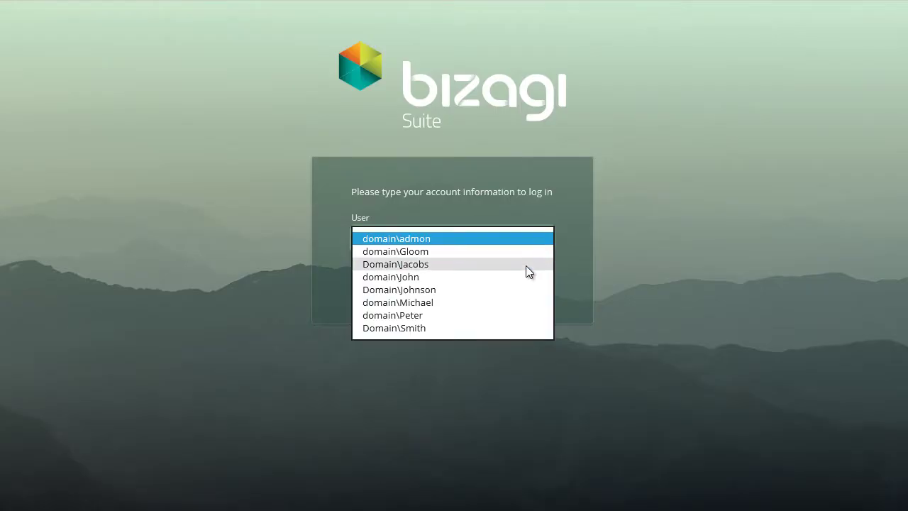
{"action": "left_click", "coordinate": [526, 266]}
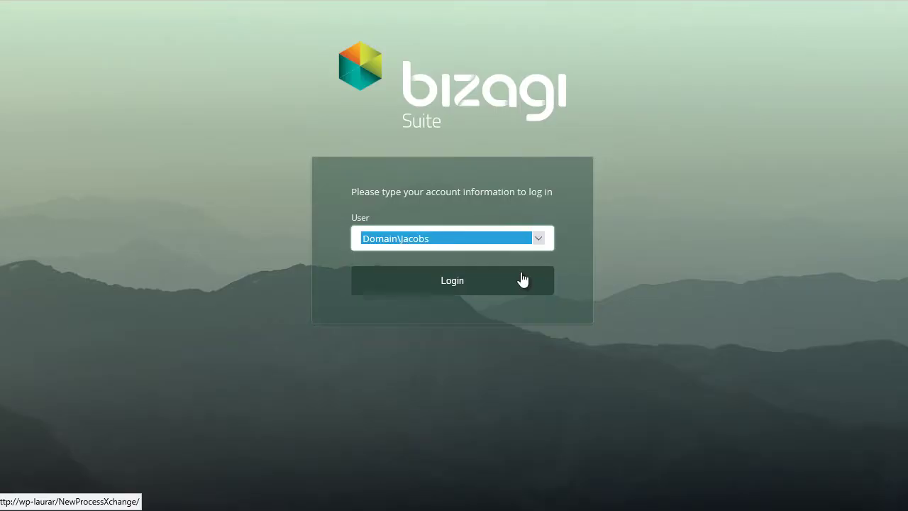
{"action": "left_click", "coordinate": [523, 279]}
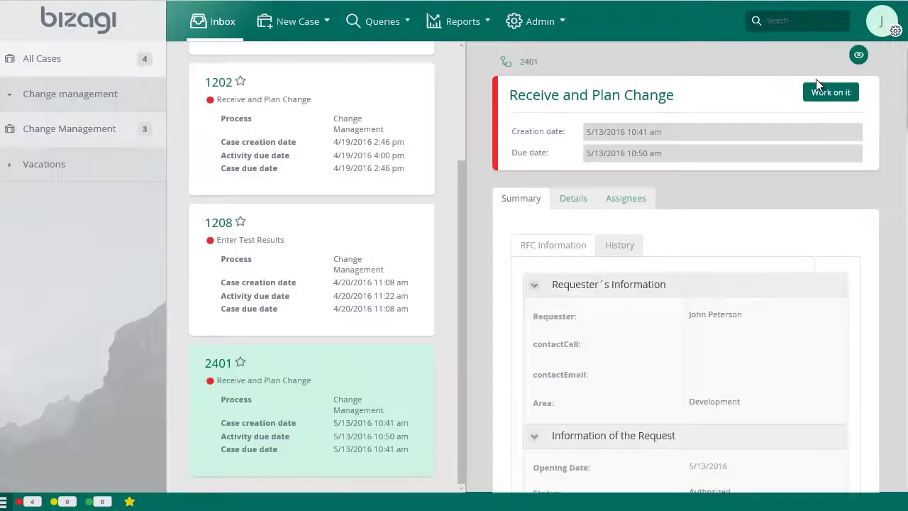
{"action": "left_click", "coordinate": [819, 83]}
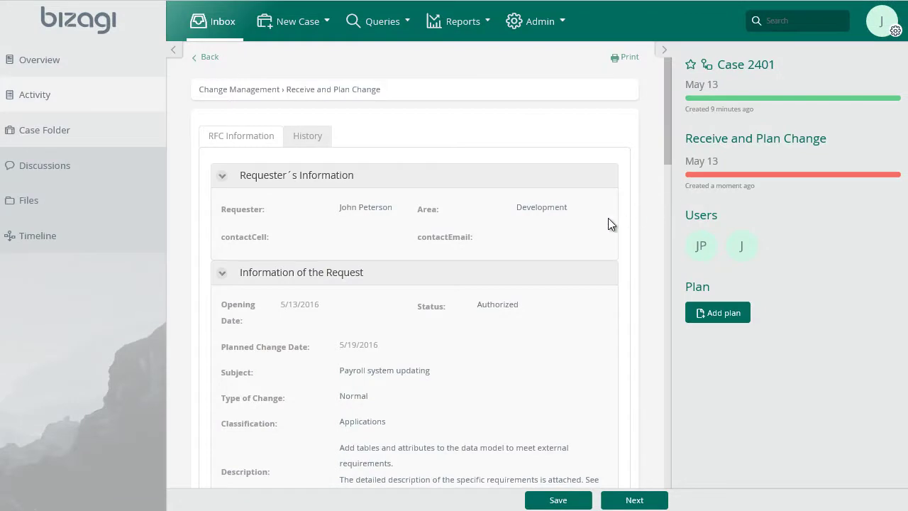
Set development dates May 13–16 and testing dates May 17–18, 2016
{"action": "scroll", "coordinate": [608, 223], "scroll_direction": "down", "scroll_amount": 6}
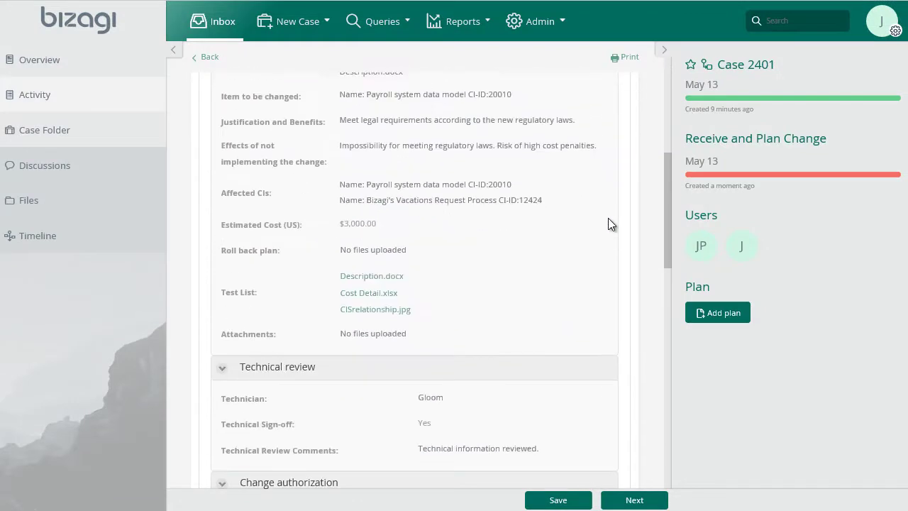
{"action": "scroll", "coordinate": [608, 218], "scroll_direction": "down", "scroll_amount": 7}
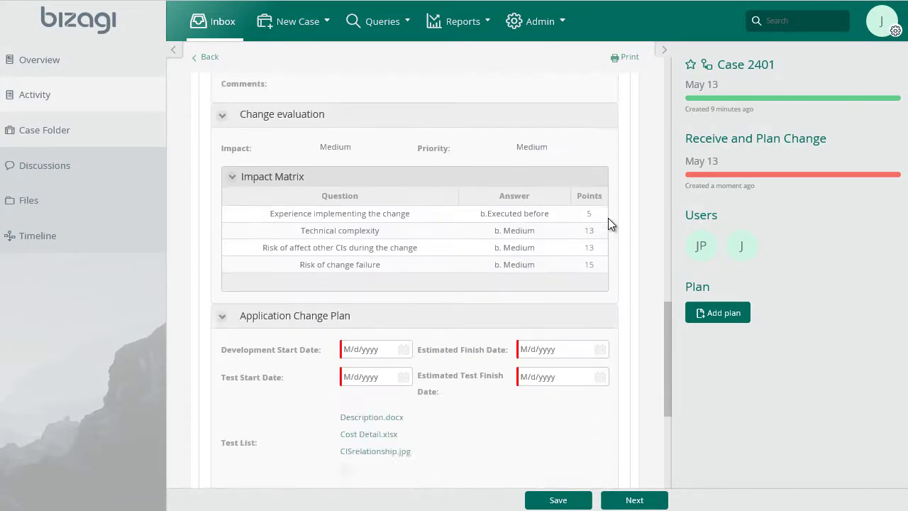
{"action": "scroll", "coordinate": [608, 222], "scroll_direction": "down", "scroll_amount": 3}
{"action": "left_click", "coordinate": [403, 178]}
{"action": "left_click", "coordinate": [462, 258]}
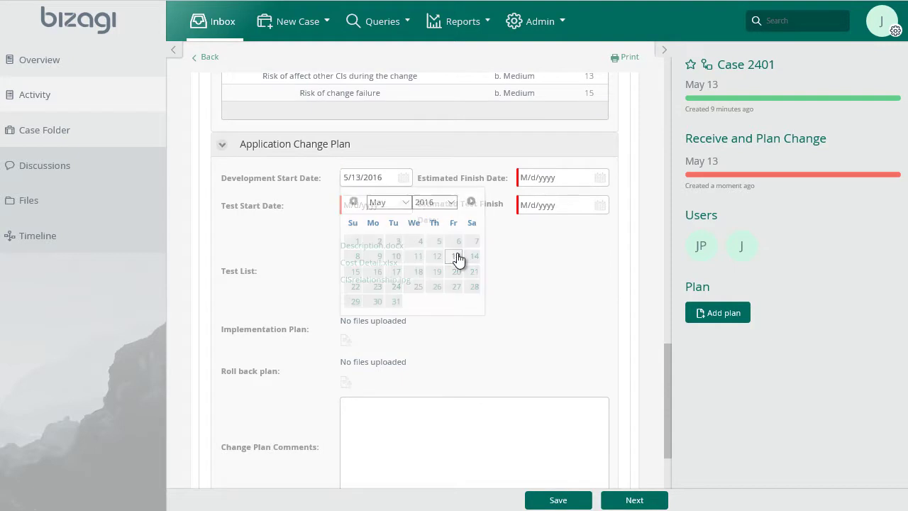
{"action": "left_click", "coordinate": [600, 180]}
{"action": "left_click", "coordinate": [555, 275]}
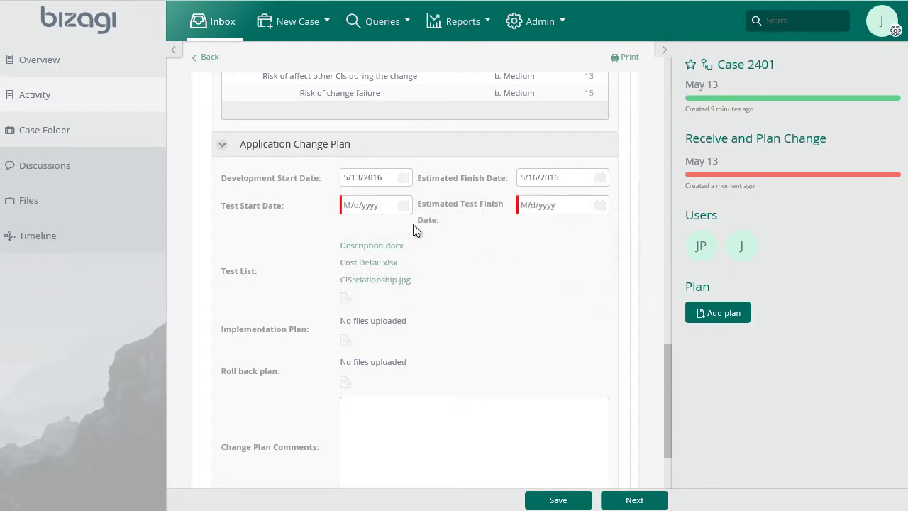
{"action": "left_click", "coordinate": [404, 205]}
{"action": "left_click", "coordinate": [402, 300]}
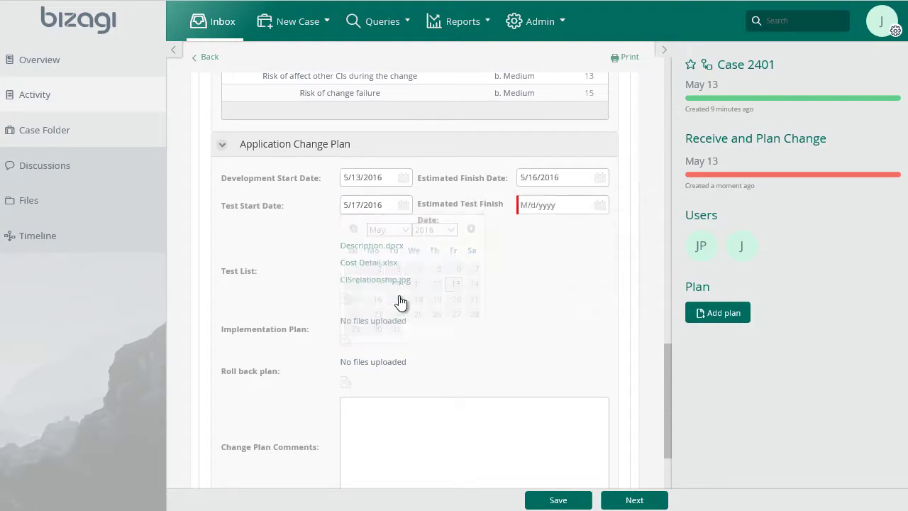
{"action": "left_click", "coordinate": [603, 208]}
{"action": "left_click", "coordinate": [598, 309]}
Upload TestList.docx as the implementation plan
{"action": "scroll", "coordinate": [350, 204], "scroll_direction": "down", "scroll_amount": 2}
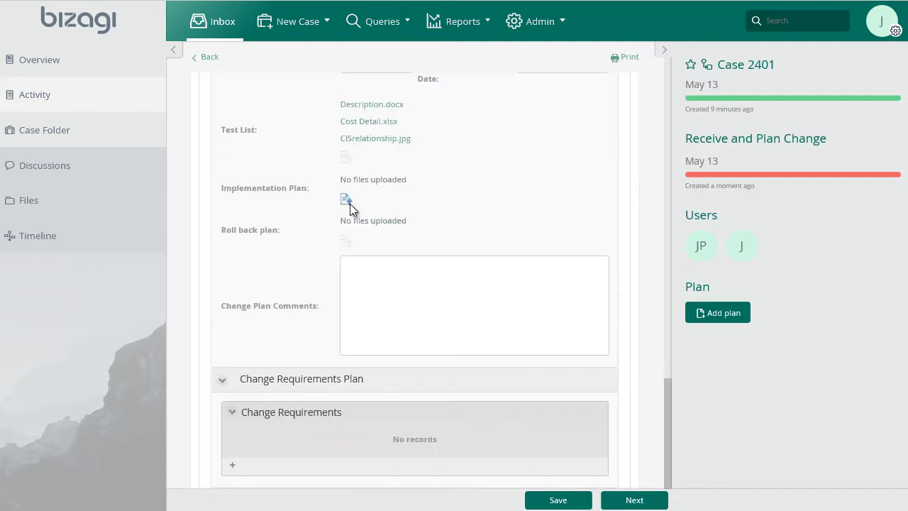
{"action": "left_click", "coordinate": [349, 204]}
{"action": "left_click", "coordinate": [192, 76]}
{"action": "left_click", "coordinate": [554, 309]}
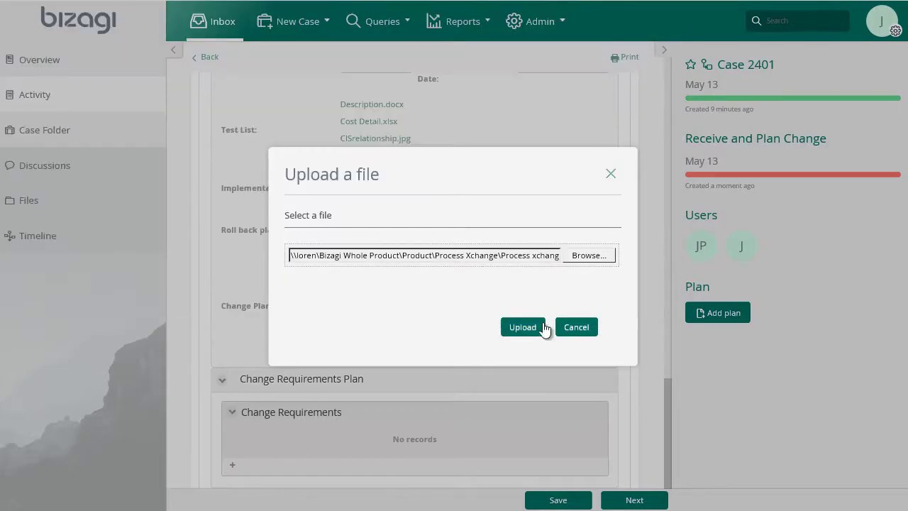
{"action": "left_click", "coordinate": [544, 328]}
{"action": "scroll", "coordinate": [383, 380], "scroll_direction": "down", "scroll_amount": 1}
Add requirement 'Addition of new tables and relationships' with pasted description, TestList.docx attached, due the 16th
{"action": "left_click", "coordinate": [231, 424]}
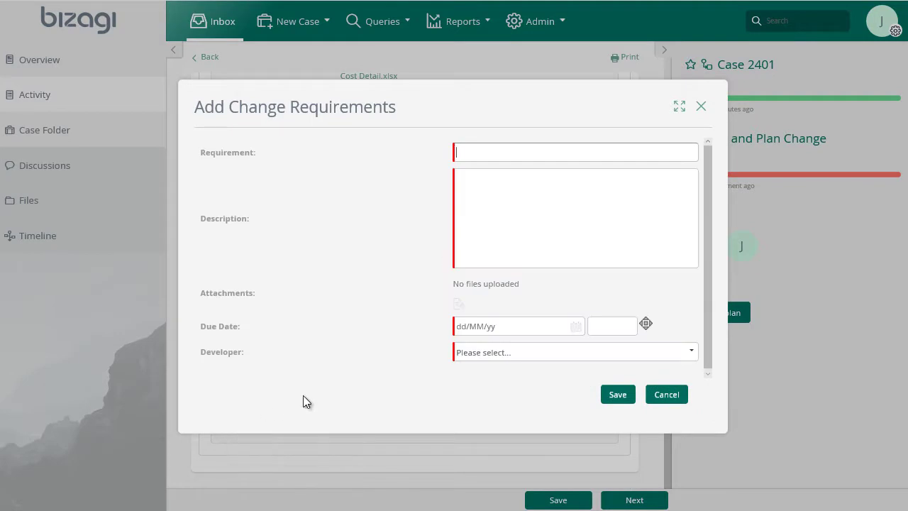
{"action": "type", "text": "Addition of new tables and relationships"}
{"action": "left_click", "coordinate": [516, 173]}
{"action": "type", "text": "Add the folowing tables to the Payroll data model: 1. Social Security"}
{"action": "left_click", "coordinate": [458, 306]}
{"action": "left_click", "coordinate": [587, 257]}
{"action": "left_click", "coordinate": [540, 328]}
{"action": "left_click", "coordinate": [575, 326]}
{"action": "left_click", "coordinate": [490, 420]}
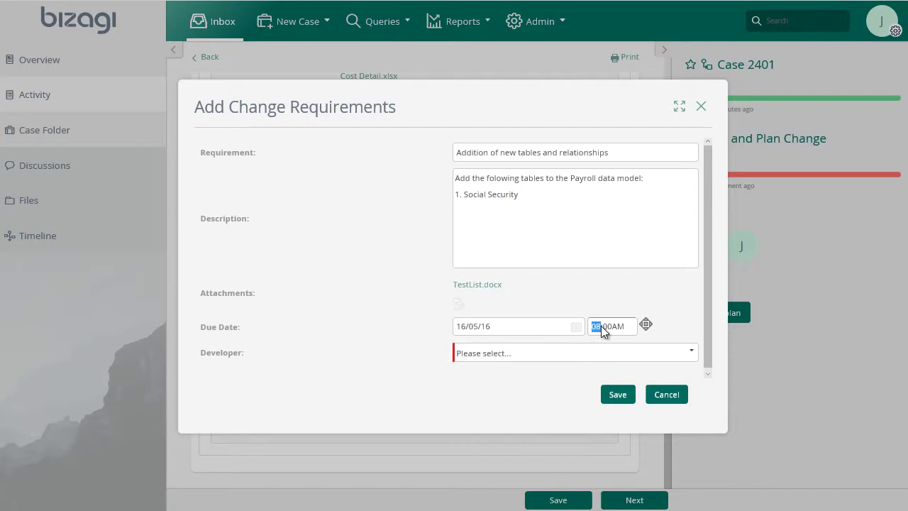
Assign the requirement's developer, save it, and submit the change plan with comment 'OK'
{"action": "left_click", "coordinate": [556, 355]}
{"action": "left_click", "coordinate": [548, 363]}
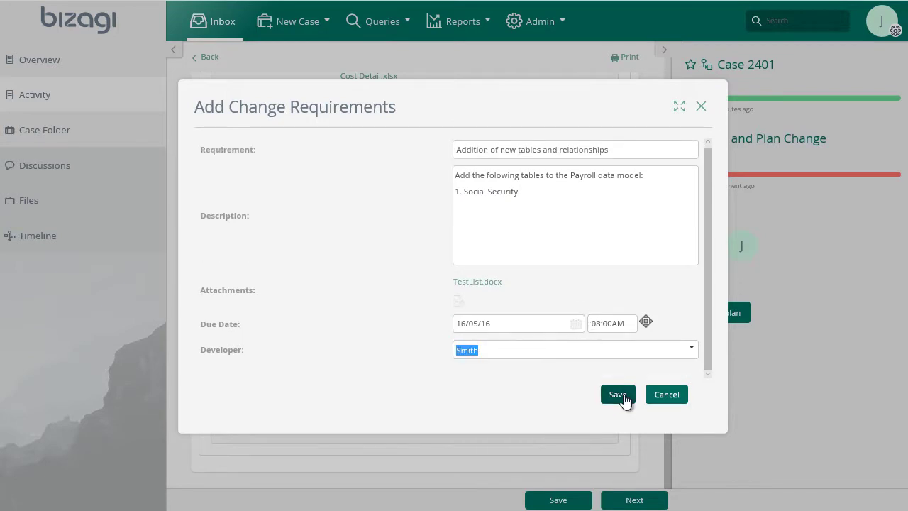
{"action": "left_click", "coordinate": [617, 395]}
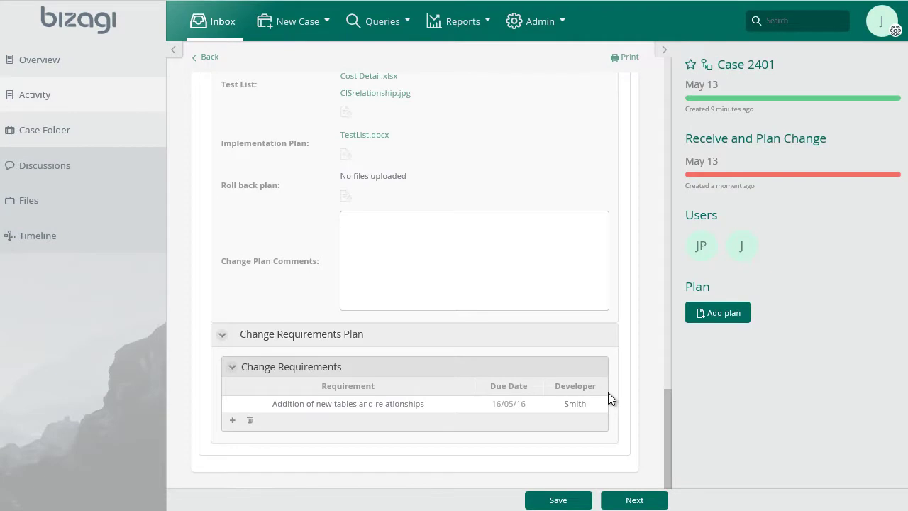
{"action": "left_click", "coordinate": [524, 266]}
{"action": "type", "text": "OK"}
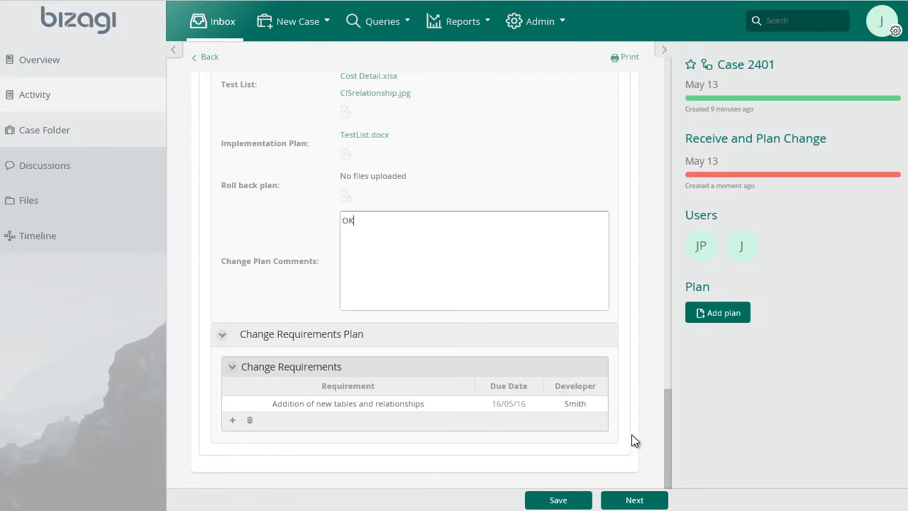
{"action": "left_click", "coordinate": [634, 500]}
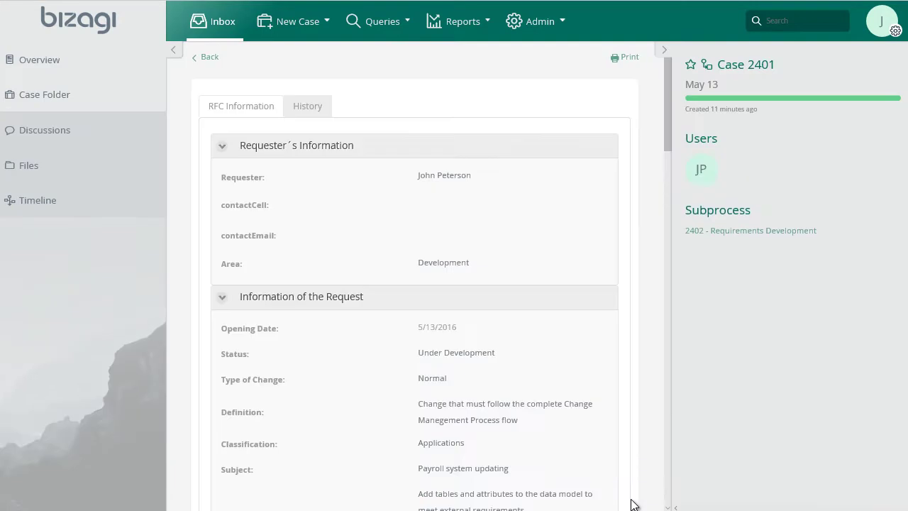
Open subprocess case 2402 and sign in with the developer's account
{"action": "left_click", "coordinate": [765, 231]}
{"action": "mouse_move", "coordinate": [747, 232]}
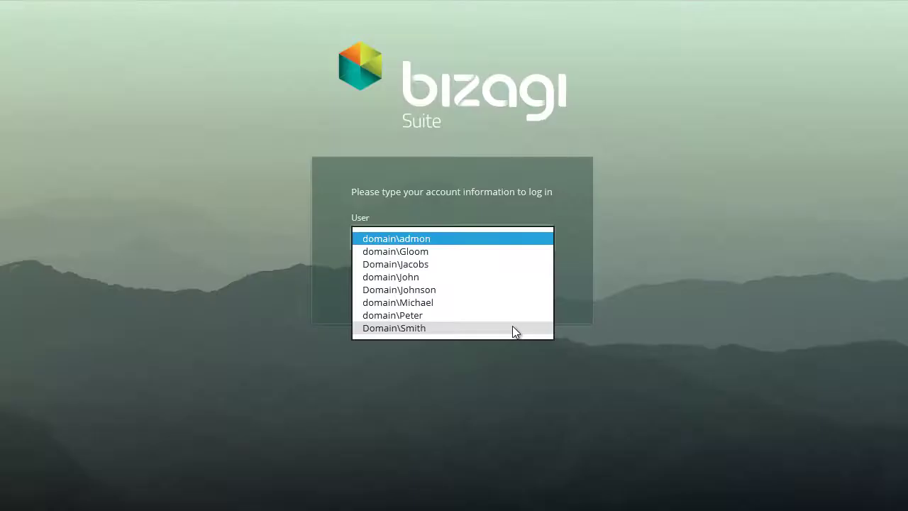
{"action": "left_click", "coordinate": [512, 326]}
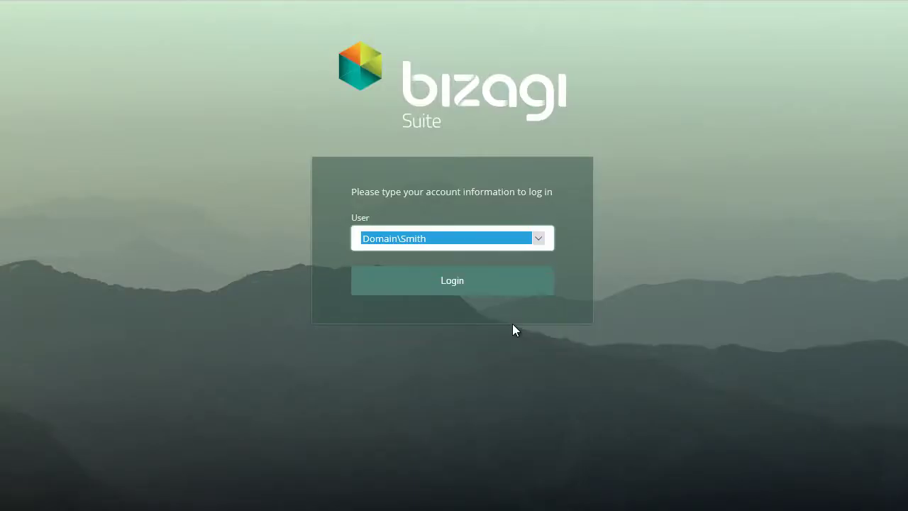
{"action": "left_click", "coordinate": [508, 286]}
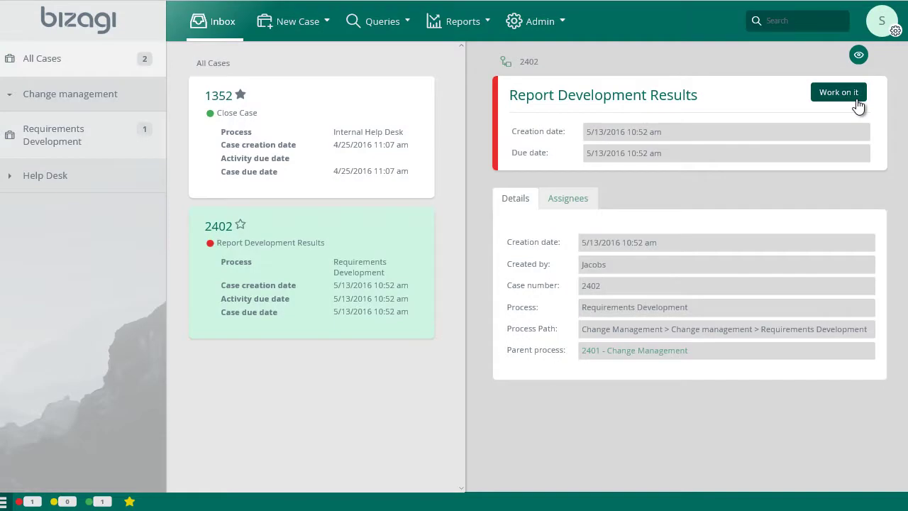
Mark case 2402's development concluded, comment that tables were added to the Data Model, and submit
{"action": "left_click", "coordinate": [857, 100]}
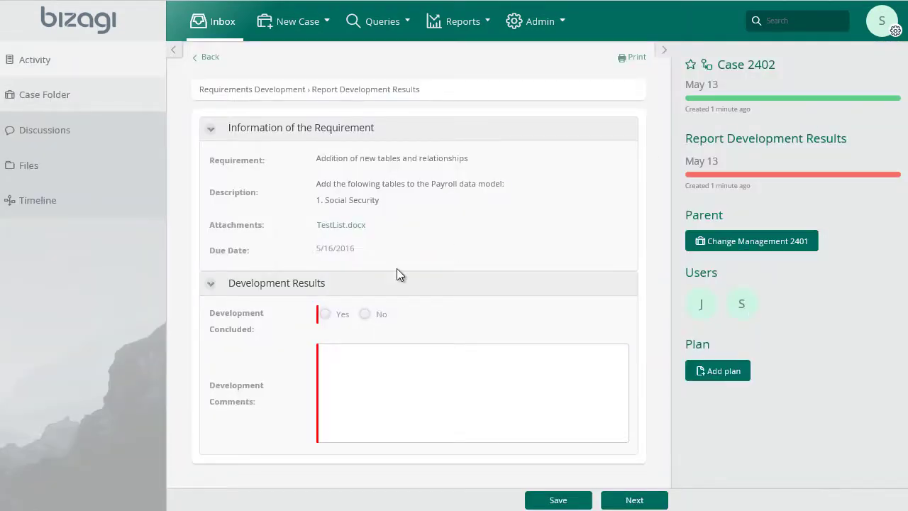
{"action": "left_click", "coordinate": [325, 315]}
{"action": "left_click", "coordinate": [347, 365]}
{"action": "type", "text": "Development succesfully completed. Tables were added to the Data Model."}
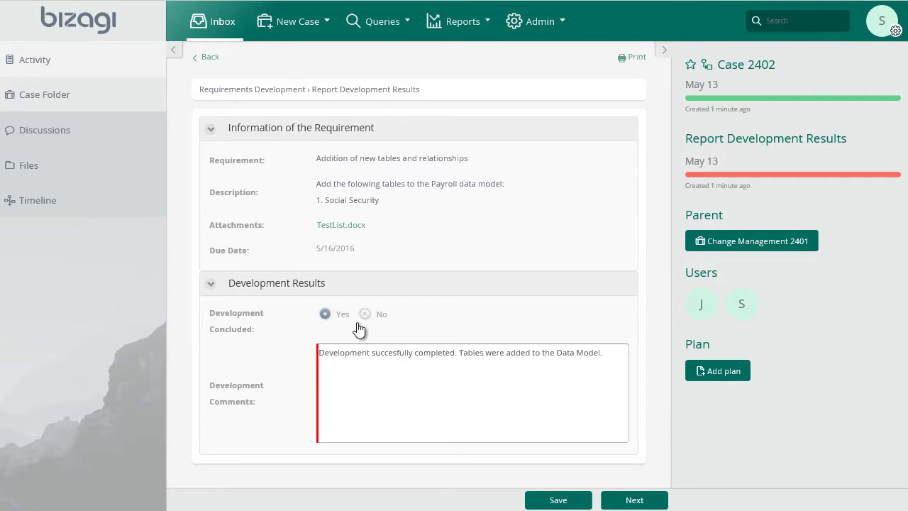
{"action": "left_click", "coordinate": [634, 501]}
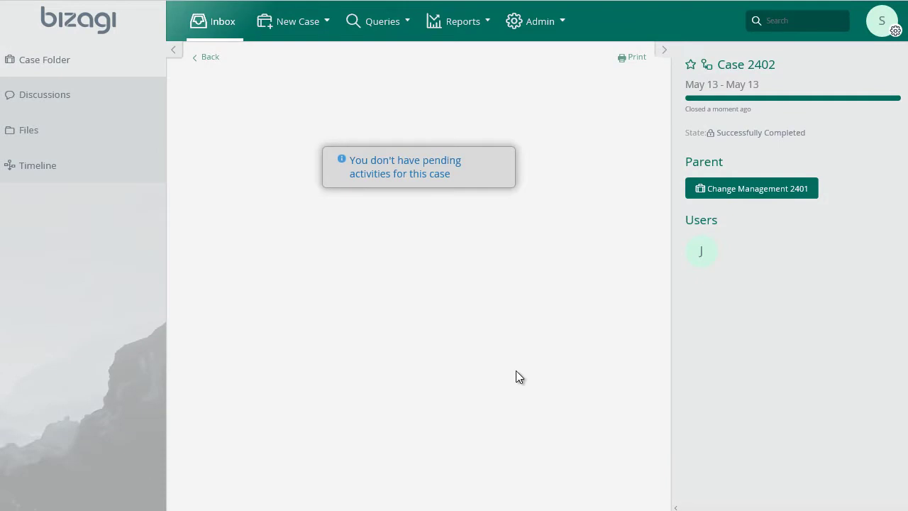
Log out of the developer's account and sign back in as the case owner
{"action": "mouse_move", "coordinate": [708, 257]}
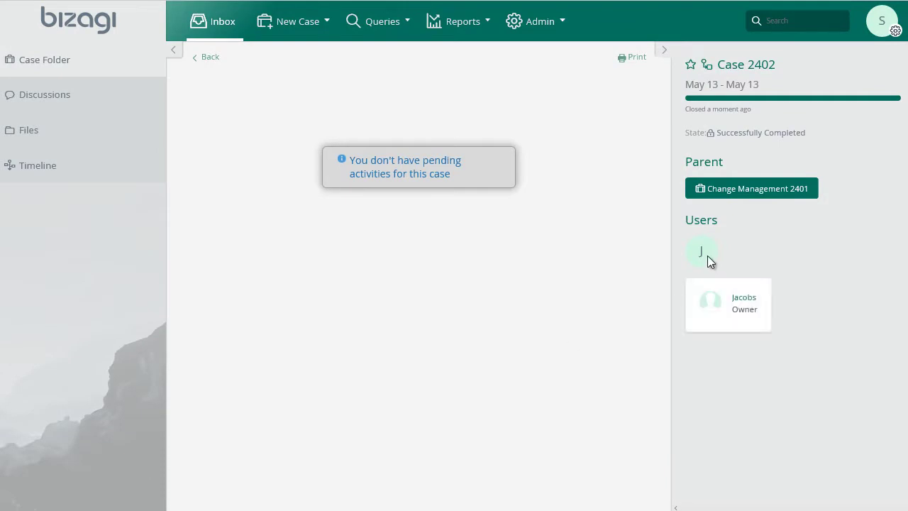
{"action": "left_click", "coordinate": [882, 21]}
{"action": "left_click", "coordinate": [864, 126]}
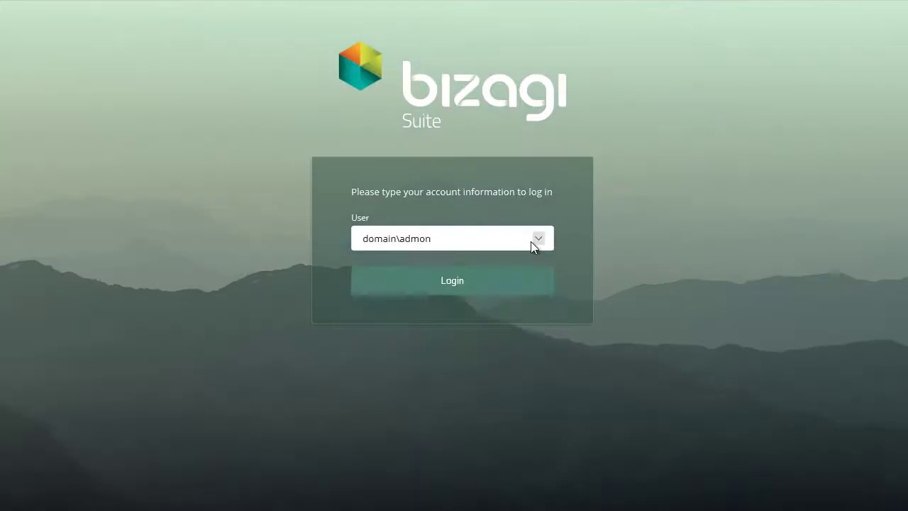
{"action": "left_click", "coordinate": [531, 239]}
{"action": "left_click", "coordinate": [522, 264]}
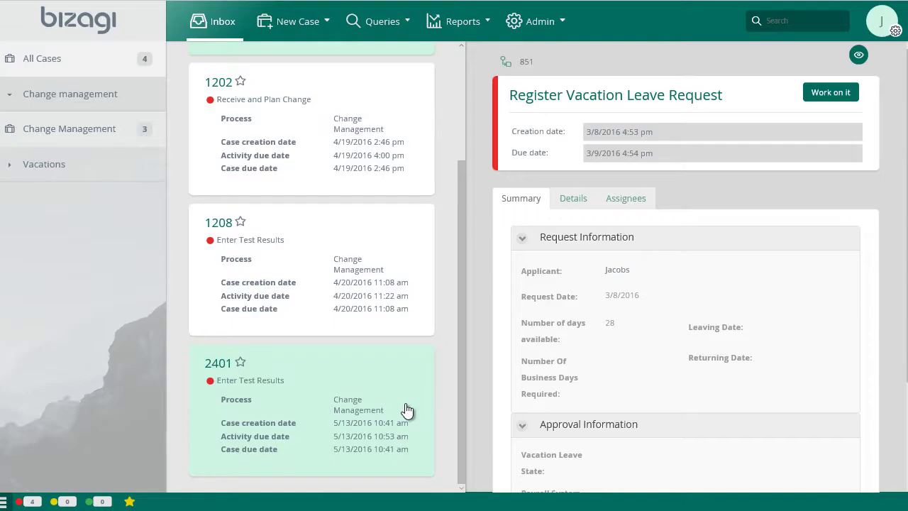
Start case 2401's Enter Test Results task and mark the requirement's test successful
{"action": "left_click", "coordinate": [407, 410]}
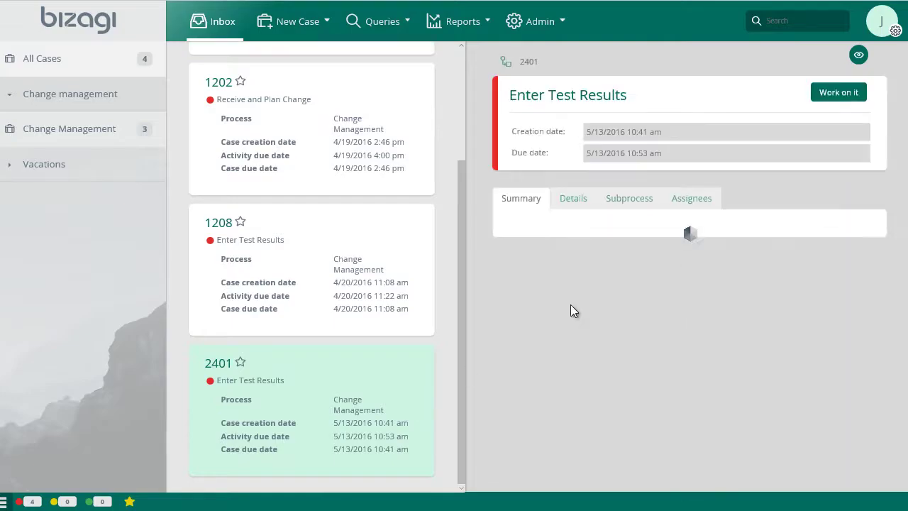
{"action": "left_click", "coordinate": [831, 93]}
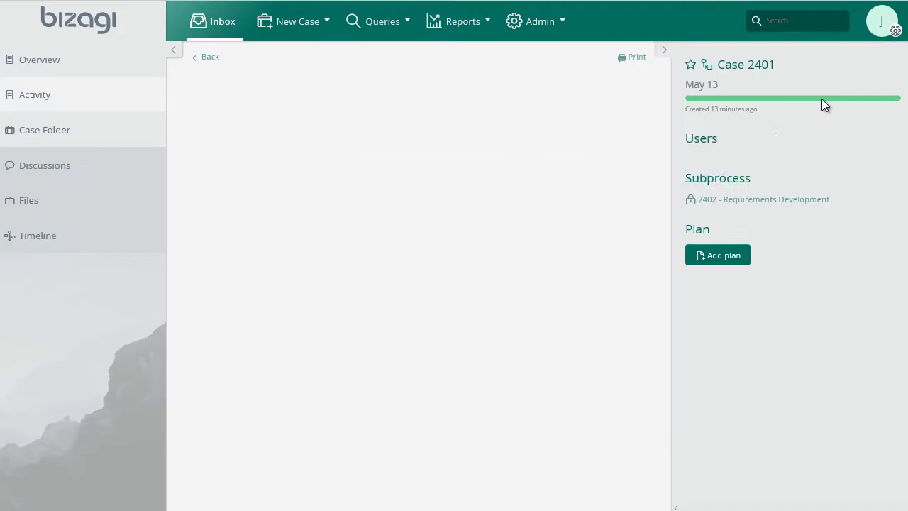
{"action": "scroll", "coordinate": [599, 245], "scroll_direction": "down", "scroll_amount": 6}
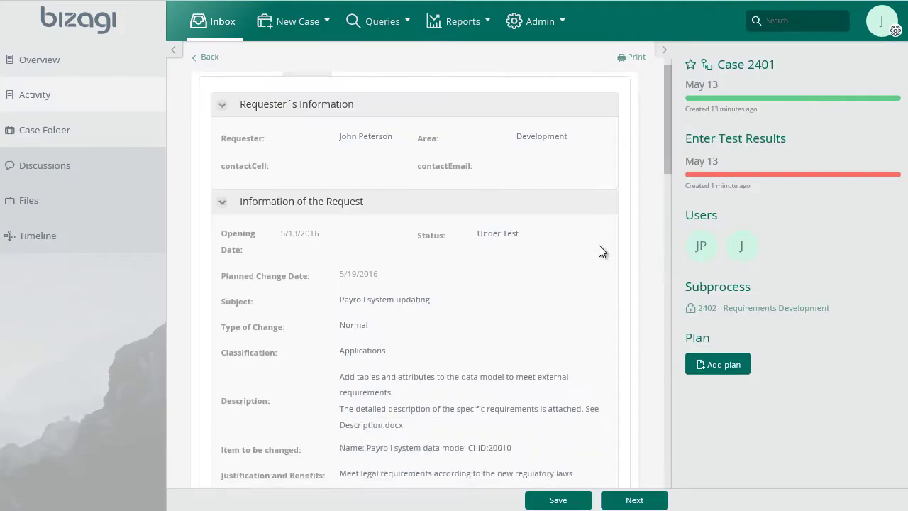
{"action": "scroll", "coordinate": [599, 251], "scroll_direction": "down", "scroll_amount": 10}
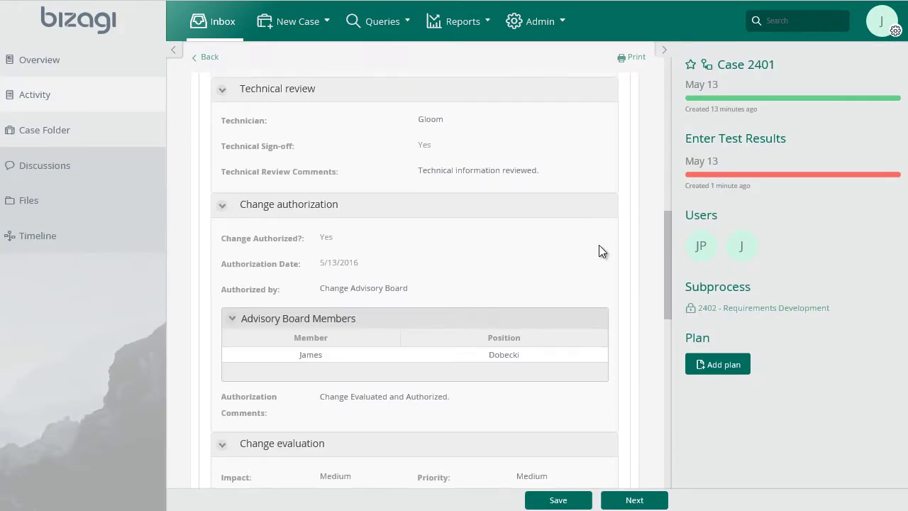
{"action": "scroll", "coordinate": [599, 251], "scroll_direction": "down", "scroll_amount": 5}
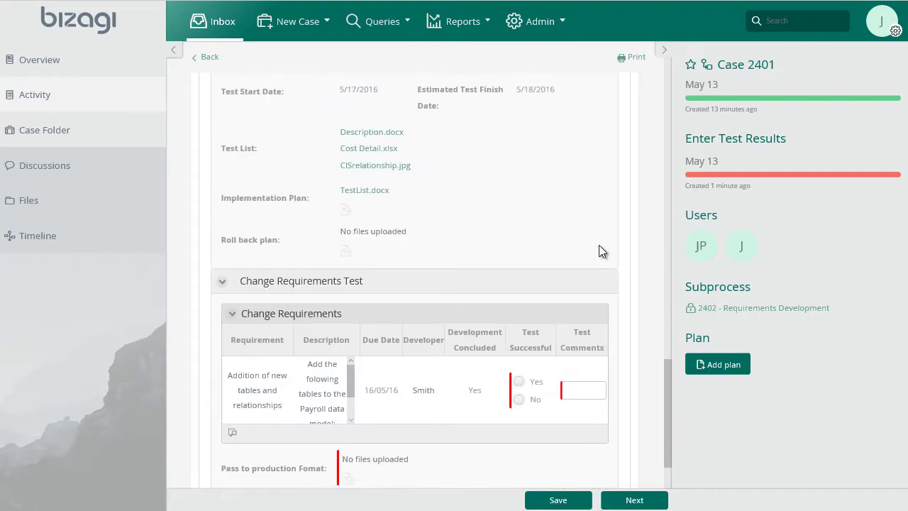
{"action": "scroll", "coordinate": [599, 245], "scroll_direction": "down", "scroll_amount": 3}
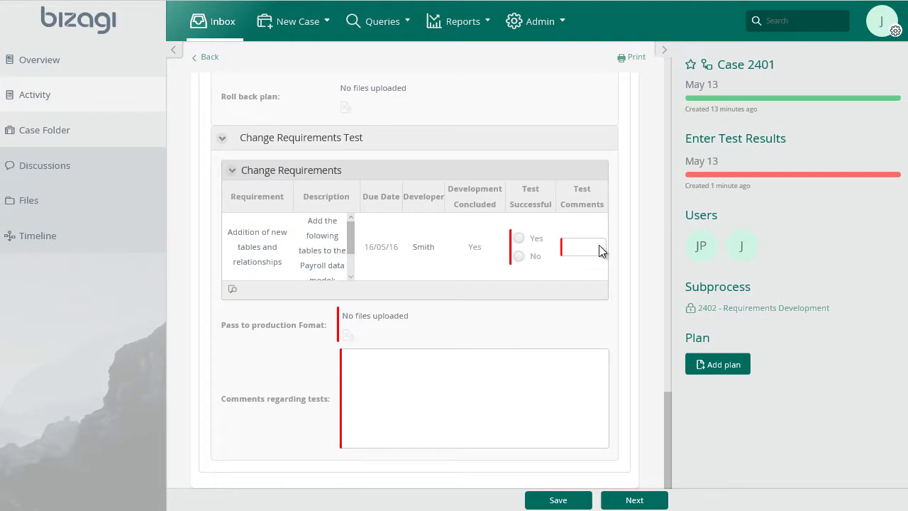
{"action": "left_click", "coordinate": [519, 239]}
{"action": "left_click", "coordinate": [576, 243]}
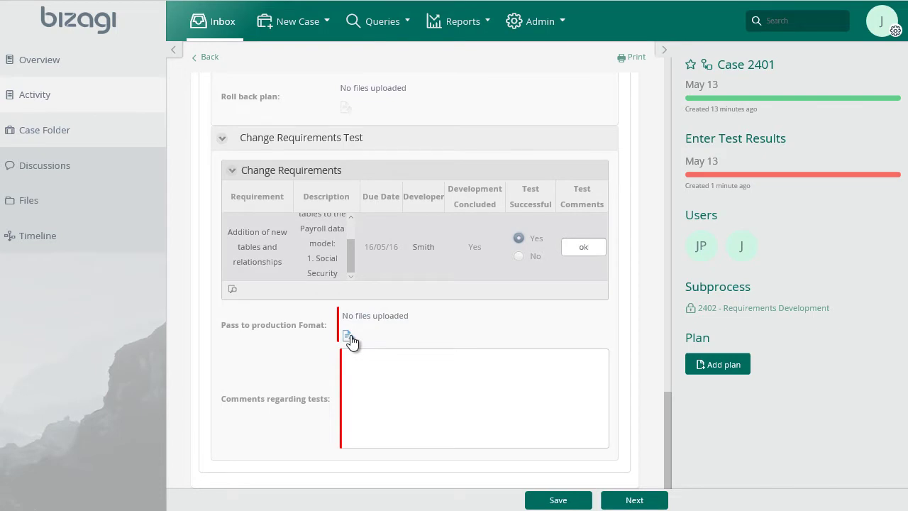
Attach Pasttoproduction.xlsx, comment 'OK' on the tests, and submit the results
{"action": "left_click", "coordinate": [346, 335]}
{"action": "left_click", "coordinate": [582, 255]}
{"action": "left_click", "coordinate": [552, 306]}
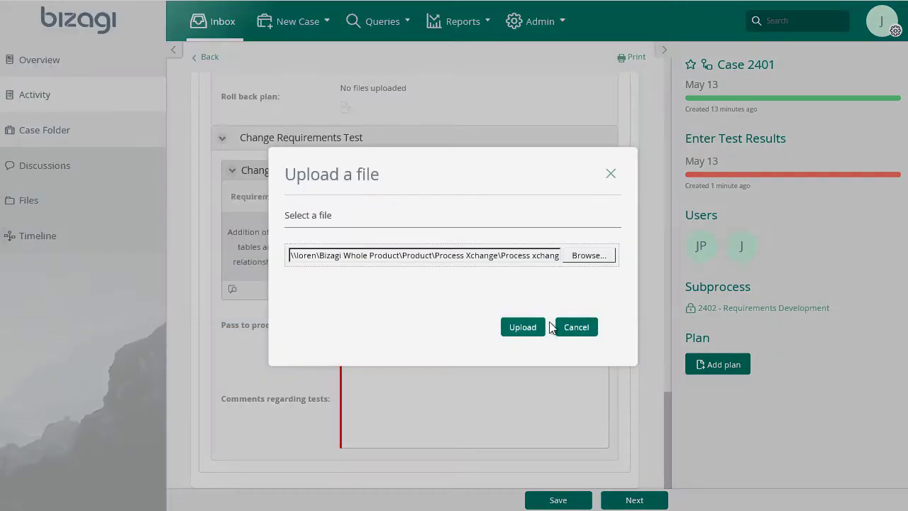
{"action": "left_click", "coordinate": [538, 330]}
{"action": "left_click", "coordinate": [495, 401]}
{"action": "type", "text": "OK"}
{"action": "left_click", "coordinate": [634, 499]}
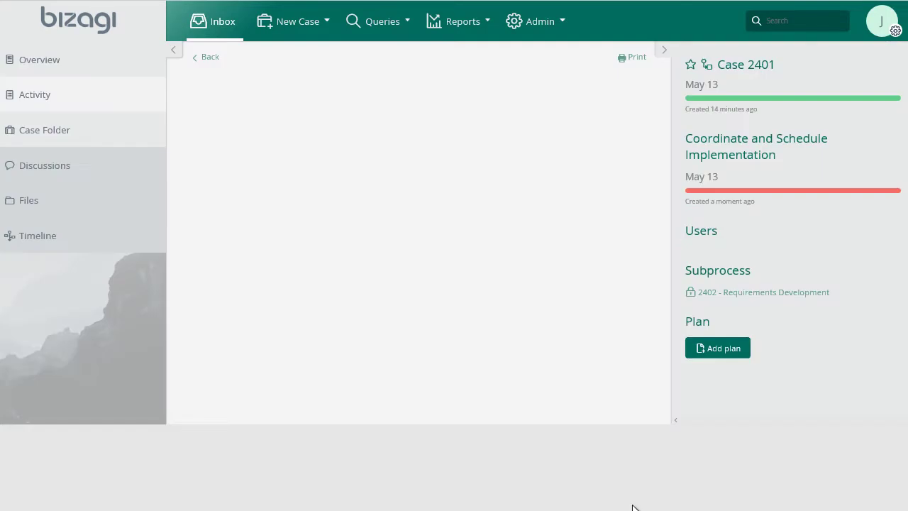
Plan implementation for the 19th, lasting 24.00 hours, noting it happens on a weekend to minimize payroll disruption
{"action": "scroll", "coordinate": [608, 416], "scroll_direction": "down", "scroll_amount": 15}
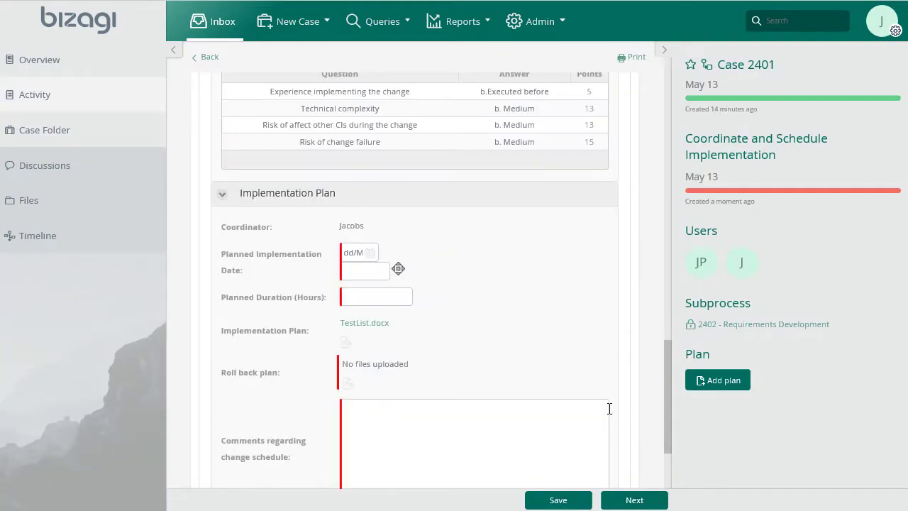
{"action": "left_click", "coordinate": [370, 253]}
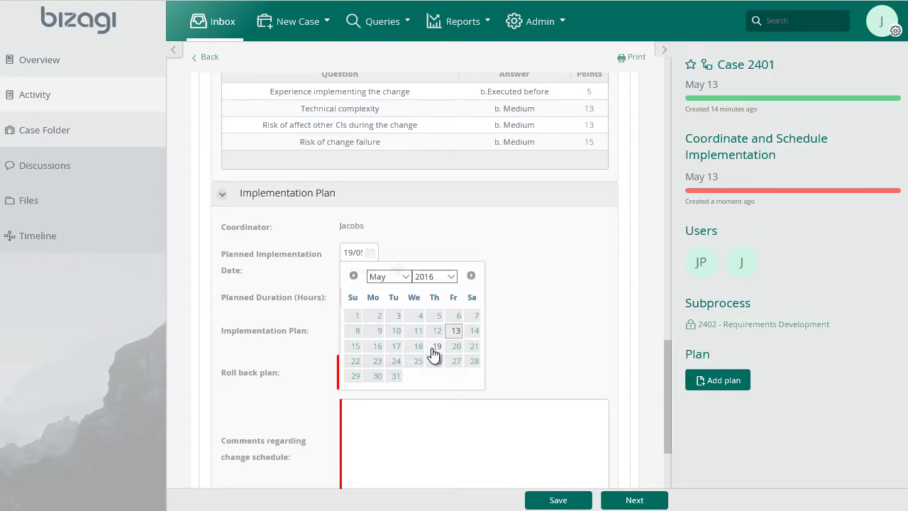
{"action": "left_click", "coordinate": [431, 355]}
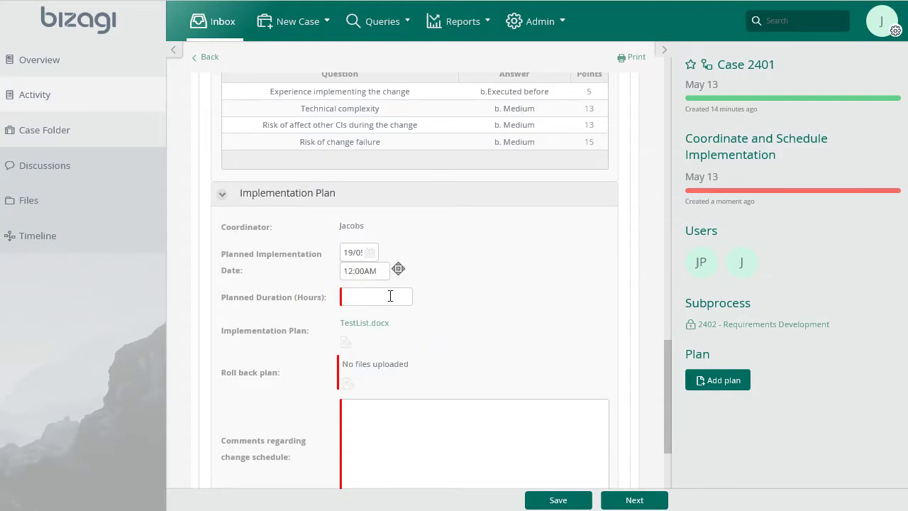
{"action": "left_click", "coordinate": [391, 295]}
{"action": "type", "text": "24.00"}
{"action": "left_click", "coordinate": [474, 417]}
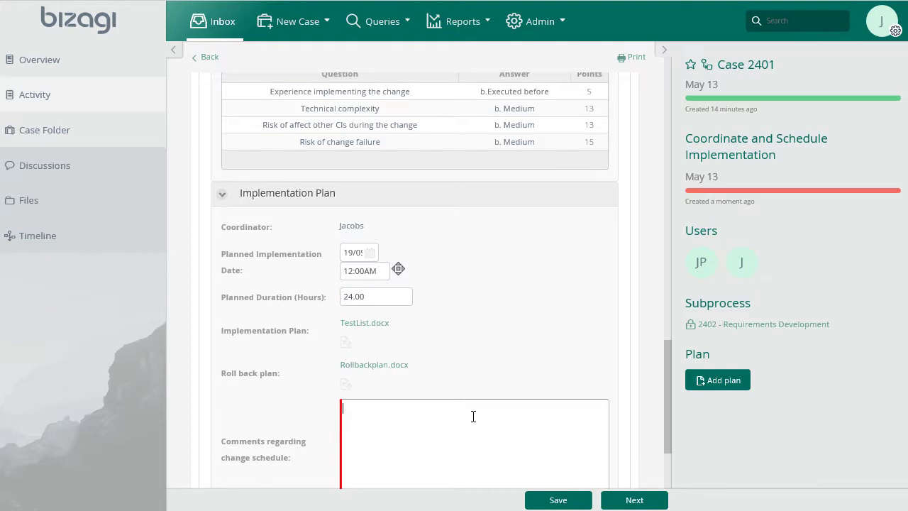
{"action": "type", "text": "Change will be implemented on weekend in order to minimize payroll system disruption"}
Add OMEGACORP as a person to notify, with its contact e-mail
{"action": "scroll", "coordinate": [238, 427], "scroll_direction": "down", "scroll_amount": 3}
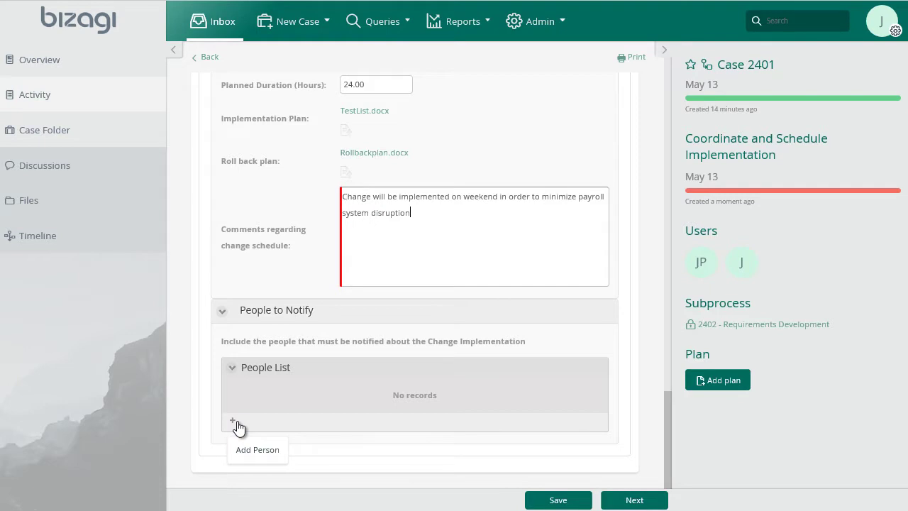
{"action": "left_click", "coordinate": [234, 423]}
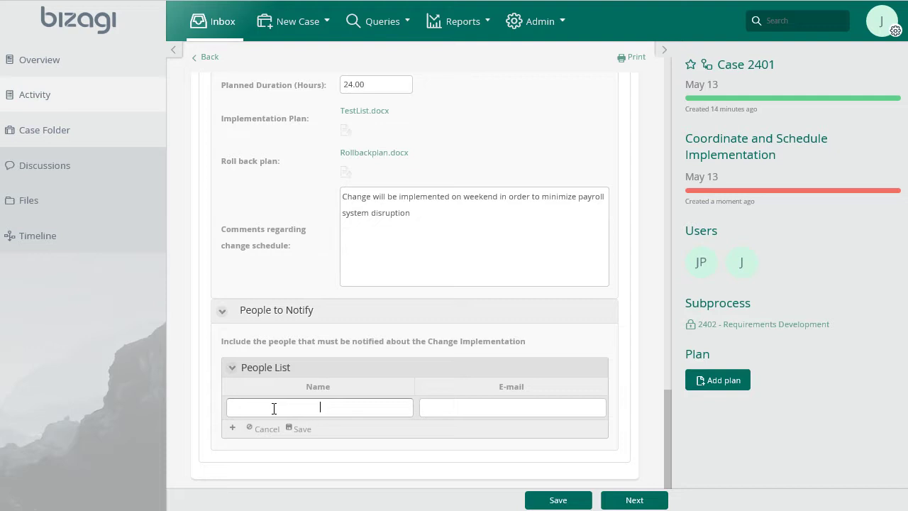
{"action": "type", "text": "OMEGACORP"}
{"action": "key", "text": "Tab"}
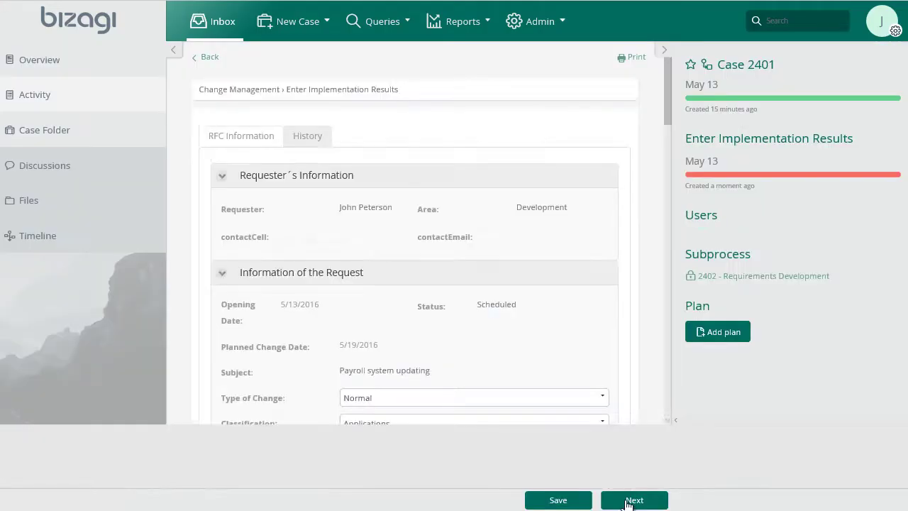
{"action": "scroll", "coordinate": [524, 221], "scroll_direction": "down", "scroll_amount": 2}
{"action": "scroll", "coordinate": [526, 230], "scroll_direction": "down", "scroll_amount": 4}
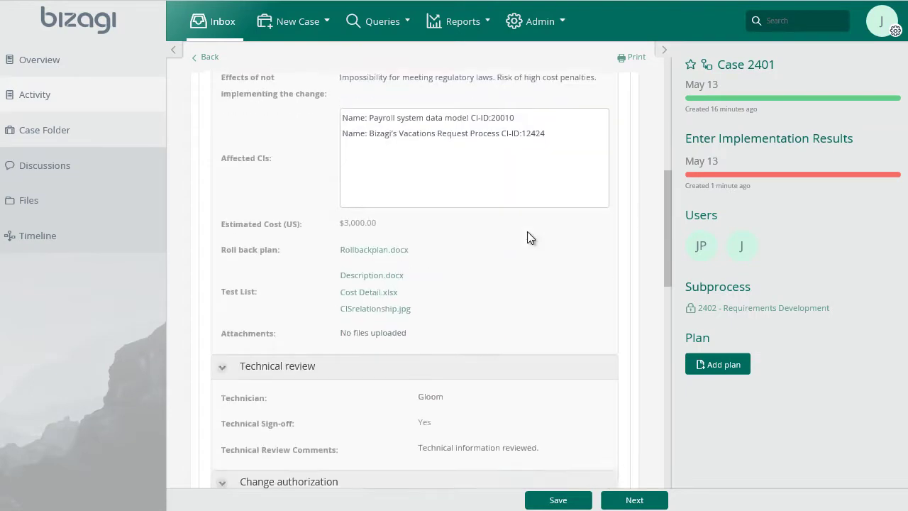
{"action": "scroll", "coordinate": [527, 231], "scroll_direction": "down", "scroll_amount": 8}
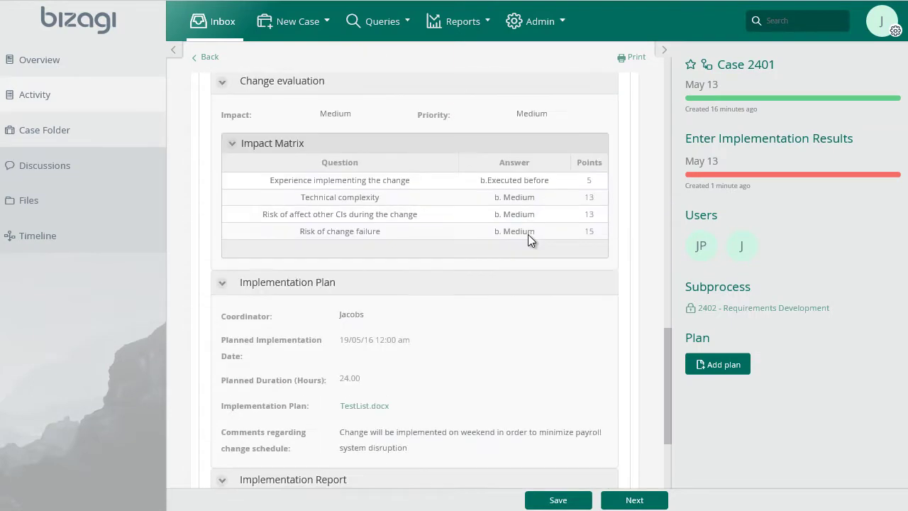
{"action": "scroll", "coordinate": [528, 235], "scroll_direction": "down", "scroll_amount": 4}
{"action": "left_click", "coordinate": [371, 272]}
{"action": "left_click", "coordinate": [423, 365]}
{"action": "left_click", "coordinate": [384, 310]}
{"action": "type", "text": "20"}
{"action": "left_click", "coordinate": [576, 375]}
{"action": "type", "text": "Change implemented as expected."}
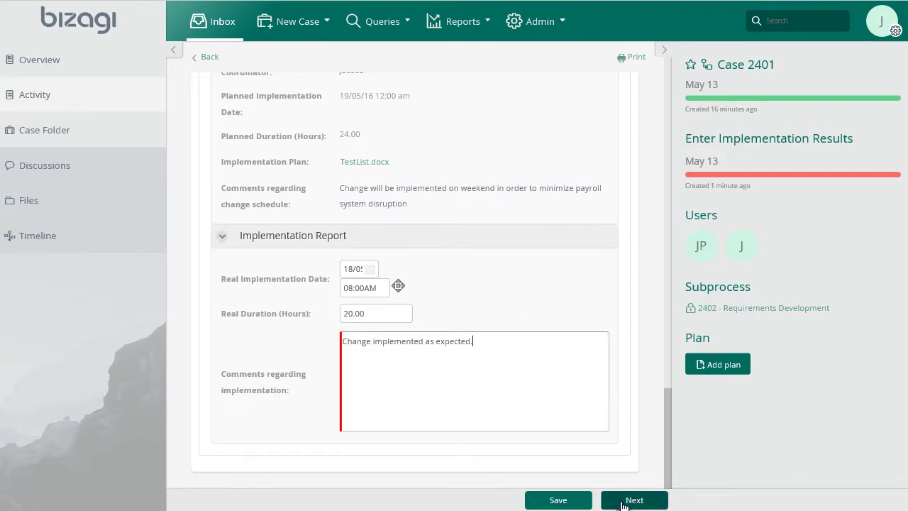
{"action": "left_click", "coordinate": [624, 499]}
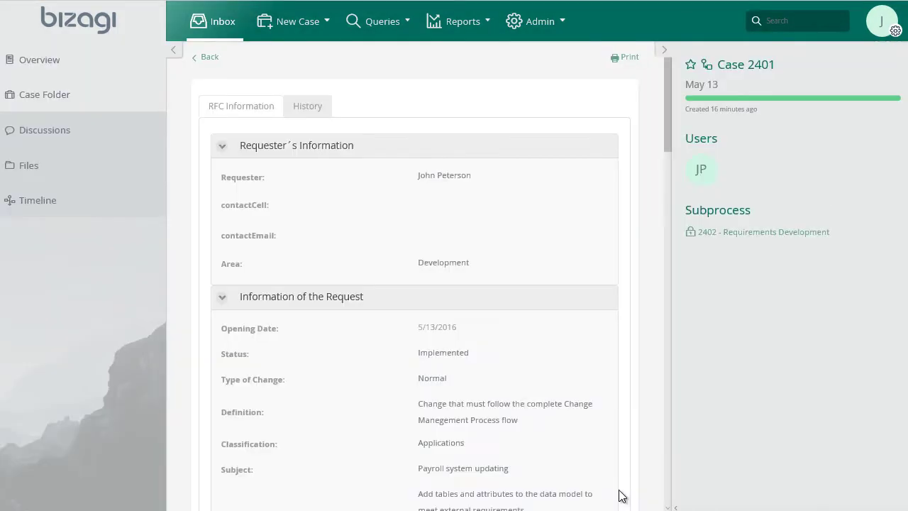
{"action": "mouse_move", "coordinate": [701, 181]}
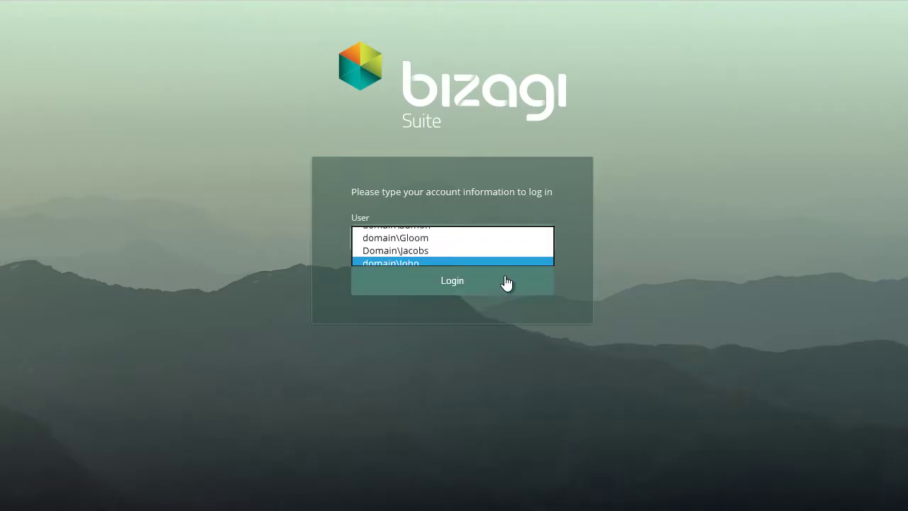
Sign in as the requester and answer Yes to all three Requester's Review questions
{"action": "left_click", "coordinate": [503, 284]}
{"action": "left_click", "coordinate": [452, 281]}
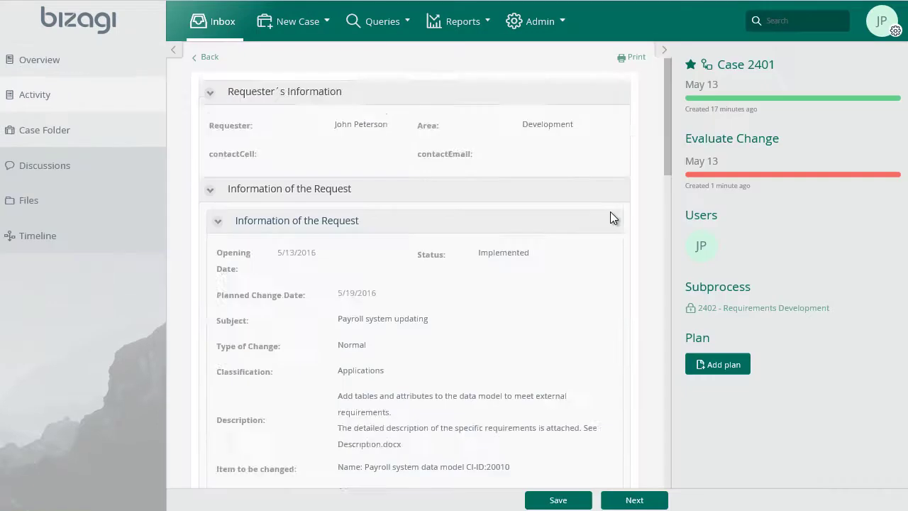
{"action": "scroll", "coordinate": [611, 213], "scroll_direction": "down", "scroll_amount": 8}
{"action": "scroll", "coordinate": [610, 212], "scroll_direction": "down", "scroll_amount": 8}
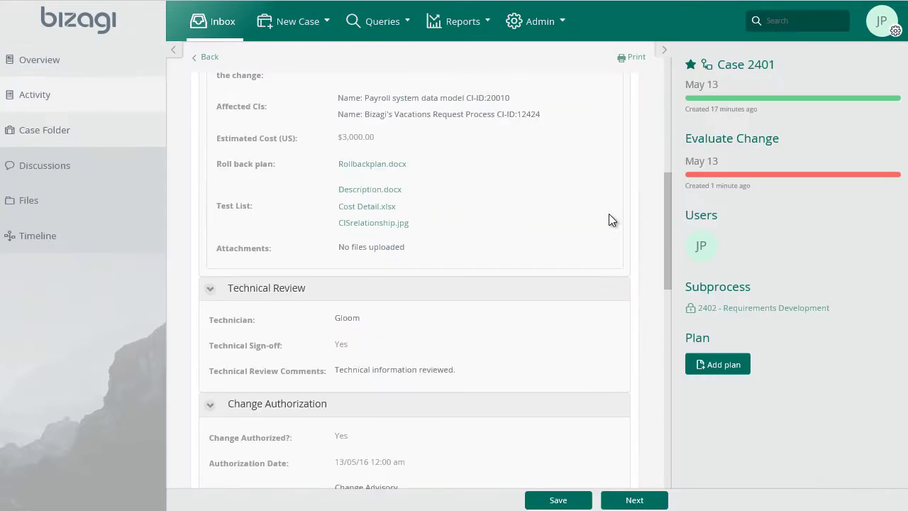
{"action": "scroll", "coordinate": [609, 213], "scroll_direction": "down", "scroll_amount": 5}
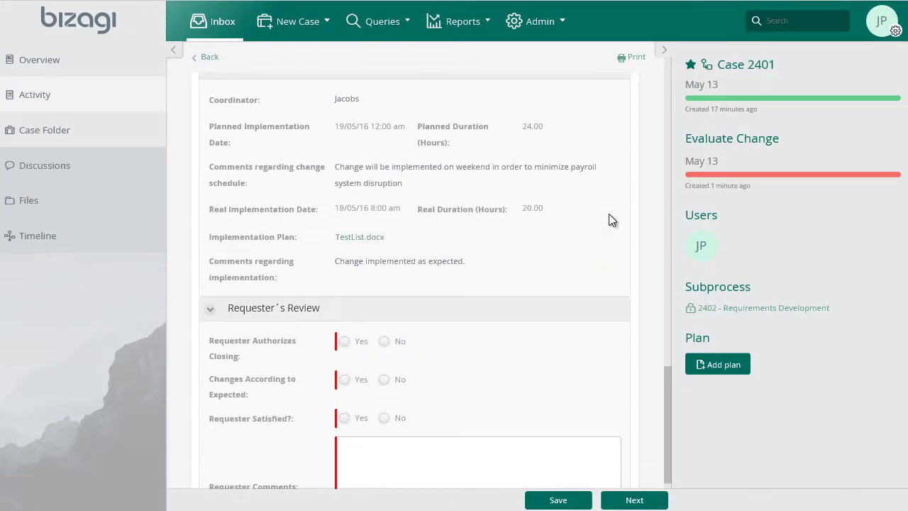
{"action": "scroll", "coordinate": [348, 284], "scroll_direction": "down", "scroll_amount": 1}
{"action": "left_click", "coordinate": [345, 257]}
{"action": "left_click", "coordinate": [345, 295]}
{"action": "left_click", "coordinate": [346, 334]}
Comment 'Change succesfully completed.', submit the review, and sign out
{"action": "left_click", "coordinate": [360, 373]}
{"action": "type", "text": "Change succesfully completed."}
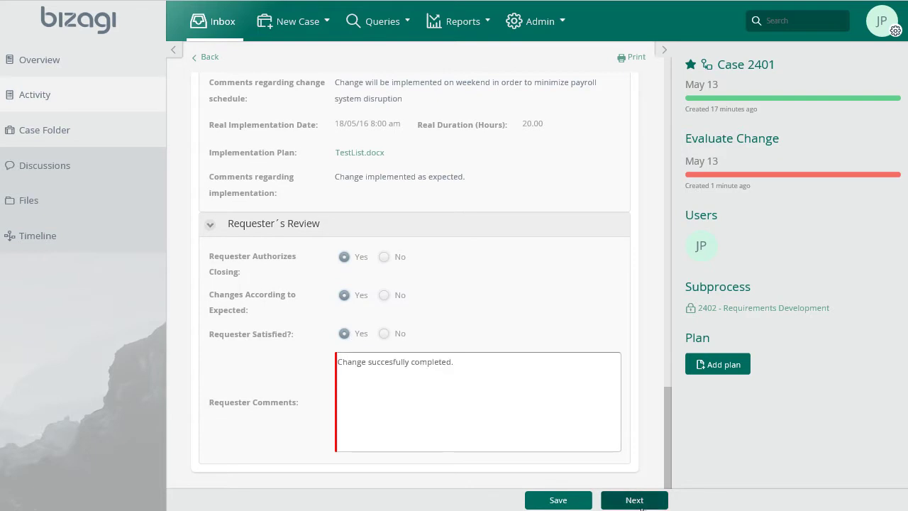
{"action": "left_click", "coordinate": [640, 501]}
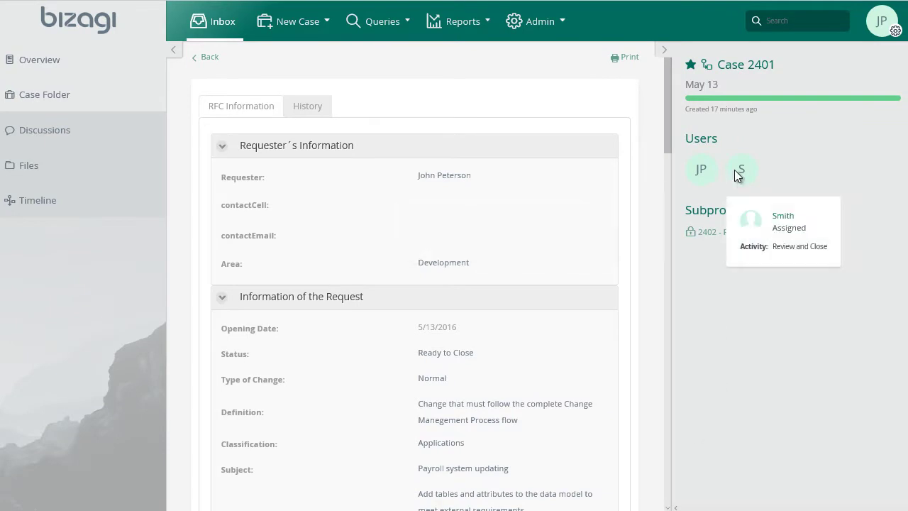
{"action": "left_click", "coordinate": [876, 23]}
{"action": "left_click", "coordinate": [842, 119]}
Sign in as the reviewer and start case 2401's Review and Close activity
{"action": "left_click", "coordinate": [521, 329]}
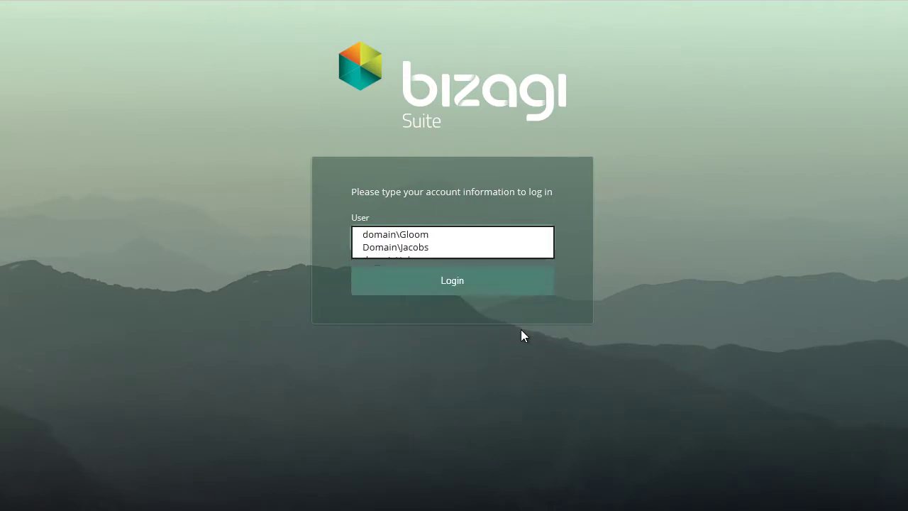
{"action": "left_click", "coordinate": [519, 288]}
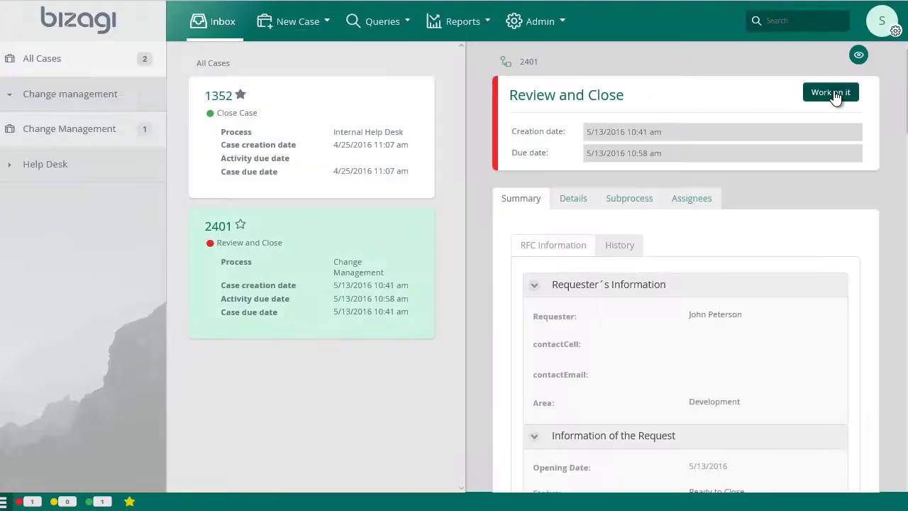
{"action": "left_click", "coordinate": [832, 93]}
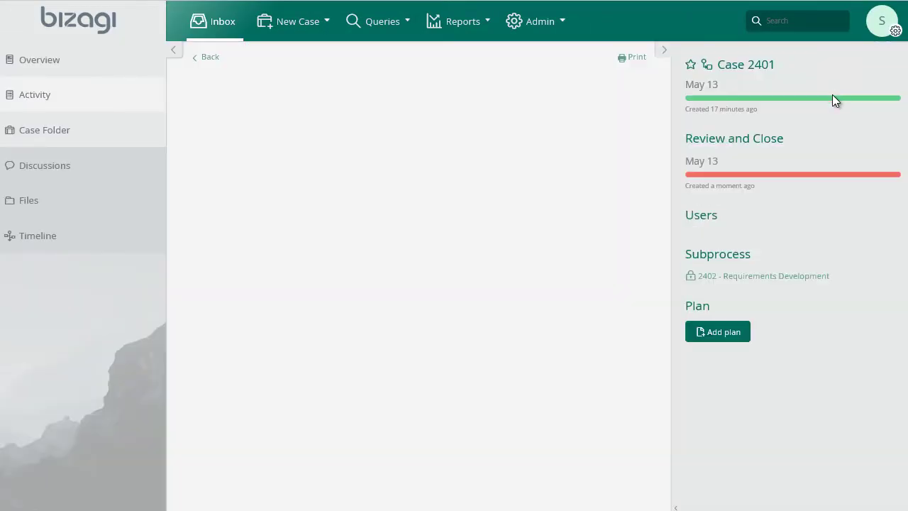
Set Change Successful to Yes, tick CMDB Updated, paste the final comment, and submit
{"action": "scroll", "coordinate": [495, 268], "scroll_direction": "down", "scroll_amount": 3}
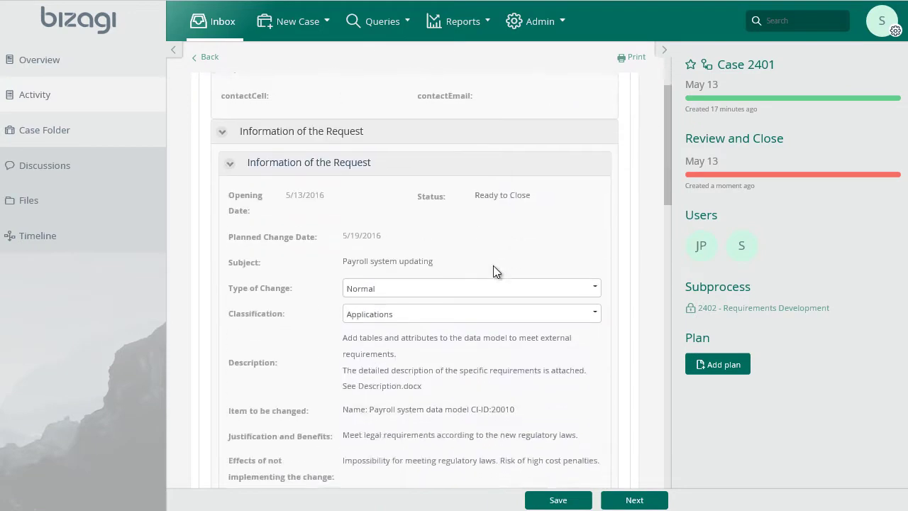
{"action": "scroll", "coordinate": [499, 277], "scroll_direction": "down", "scroll_amount": 4}
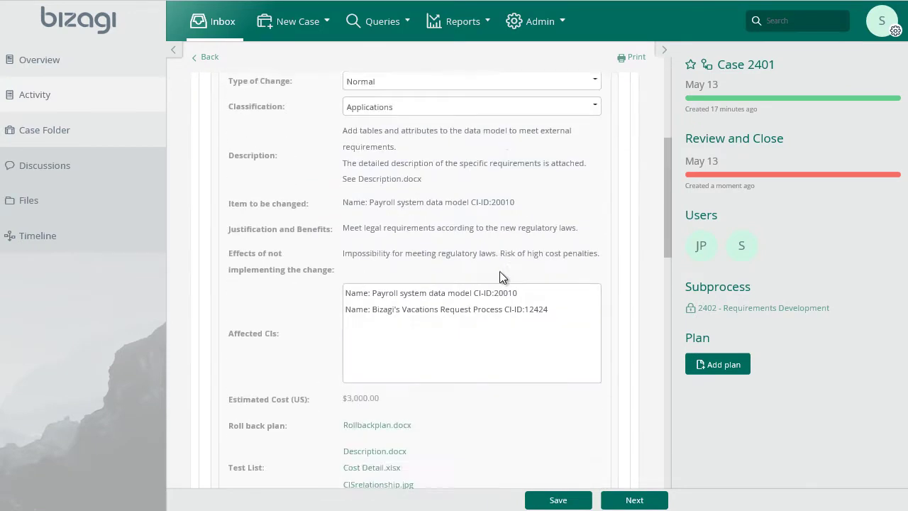
{"action": "scroll", "coordinate": [500, 286], "scroll_direction": "down", "scroll_amount": 5}
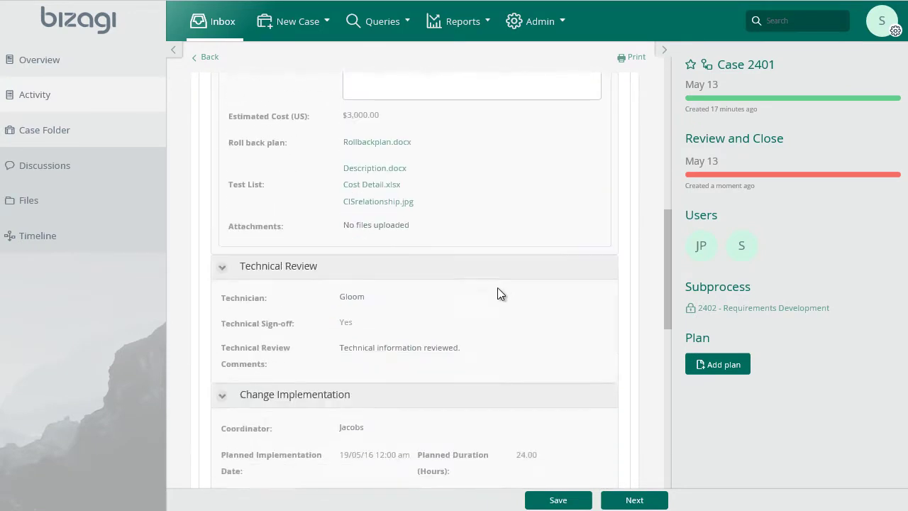
{"action": "scroll", "coordinate": [498, 288], "scroll_direction": "down", "scroll_amount": 6}
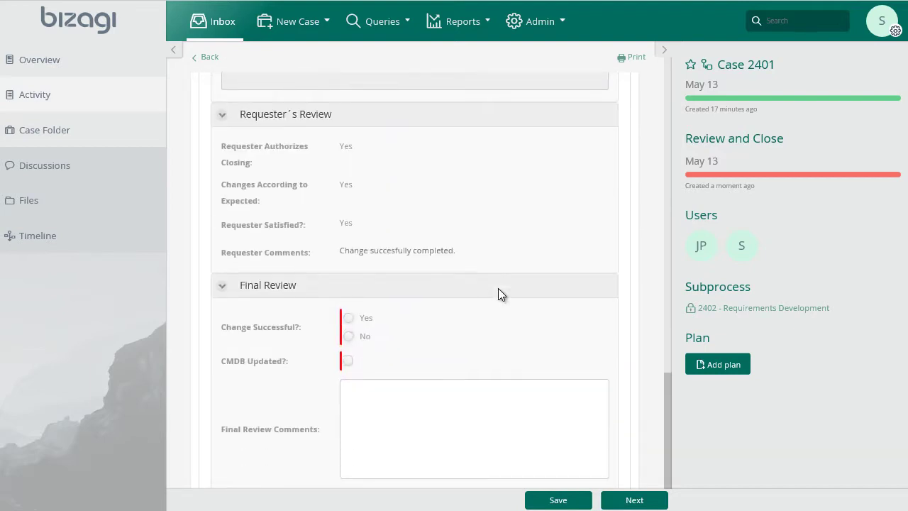
{"action": "left_click", "coordinate": [354, 318]}
{"action": "left_click", "coordinate": [347, 360]}
{"action": "left_click", "coordinate": [358, 416]}
{"action": "type", "text": "Change reviewed. It was planned, analyzed, authorized, developed, tested and implemented according to the policies."}
{"action": "left_click", "coordinate": [617, 499]}
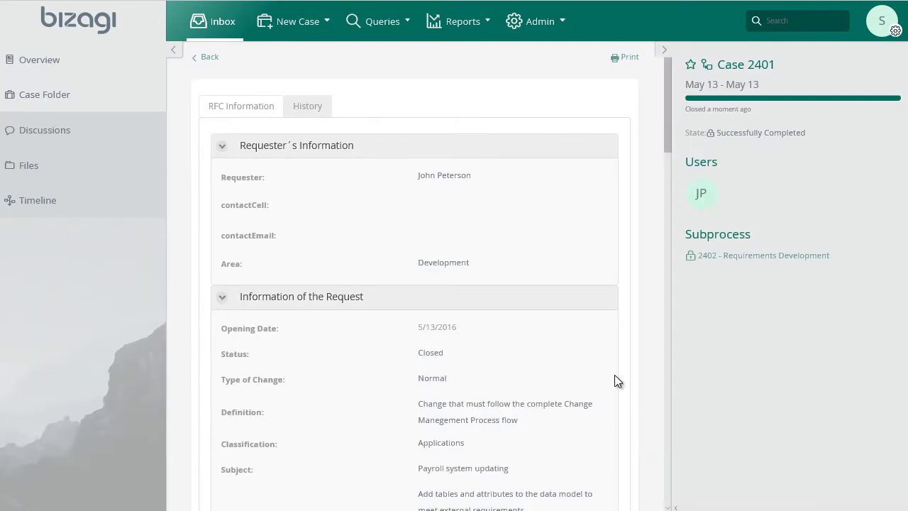
{"action": "scroll", "coordinate": [610, 369], "scroll_direction": "down", "scroll_amount": 1}
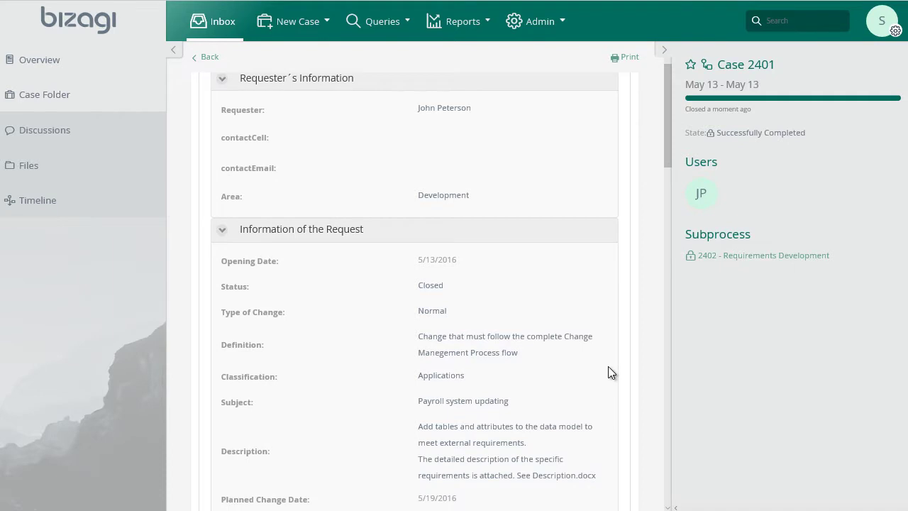
{"action": "scroll", "coordinate": [608, 366], "scroll_direction": "down", "scroll_amount": 8}
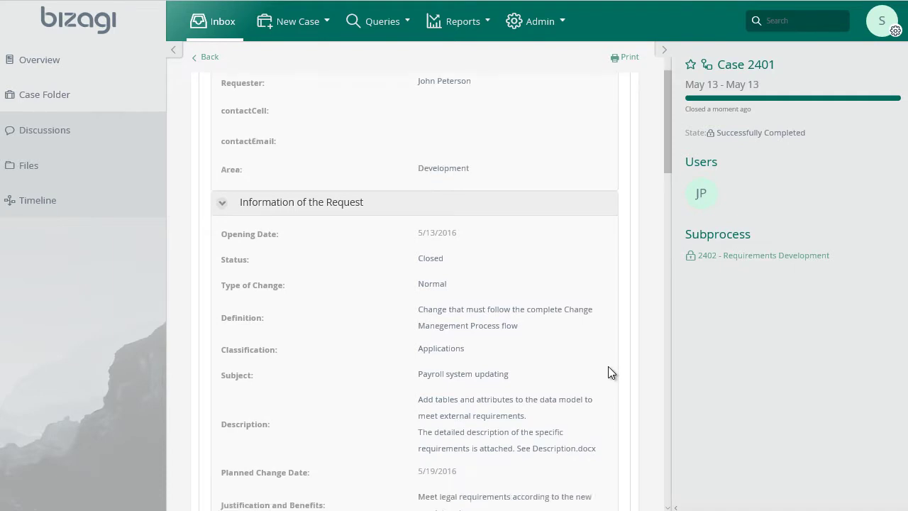
{"action": "scroll", "coordinate": [608, 366], "scroll_direction": "down", "scroll_amount": 4}
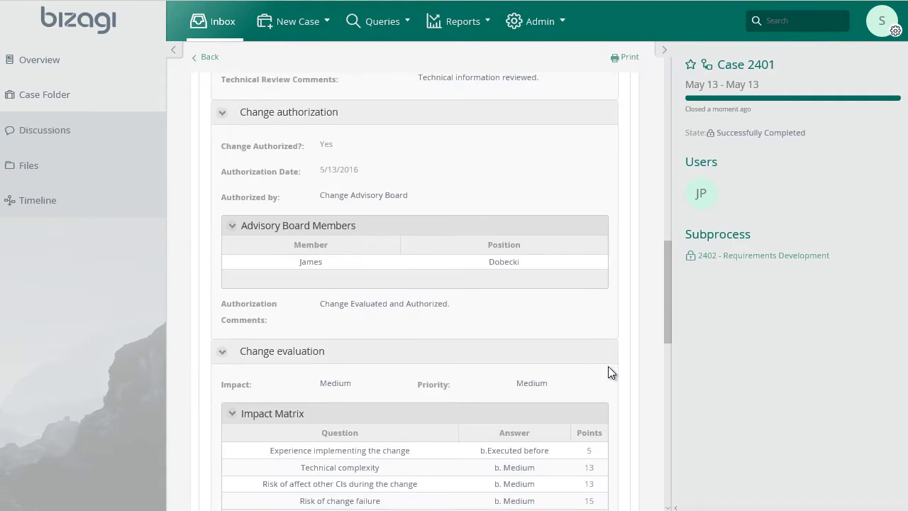
{"action": "scroll", "coordinate": [608, 366], "scroll_direction": "down", "scroll_amount": 9}
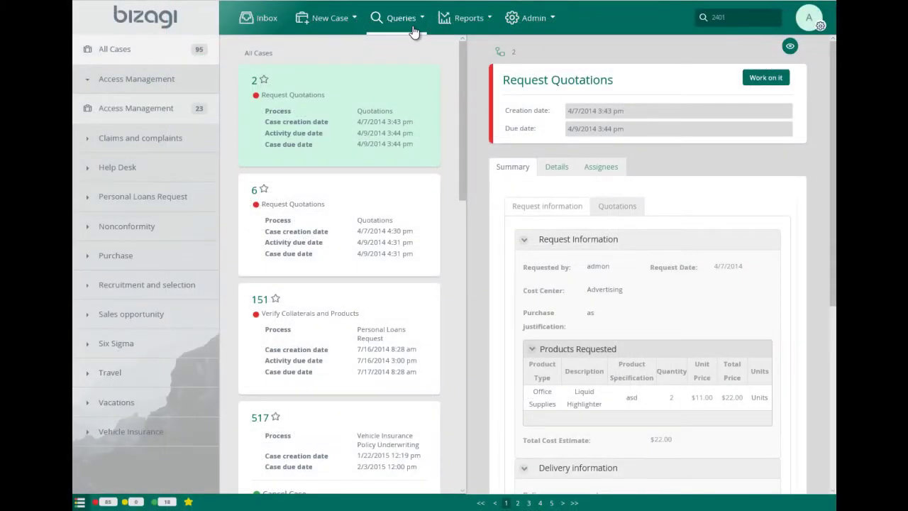
Run the Change Management RFC's Query for RFC number 2401
{"action": "left_click", "coordinate": [414, 32]}
{"action": "left_click", "coordinate": [405, 74]}
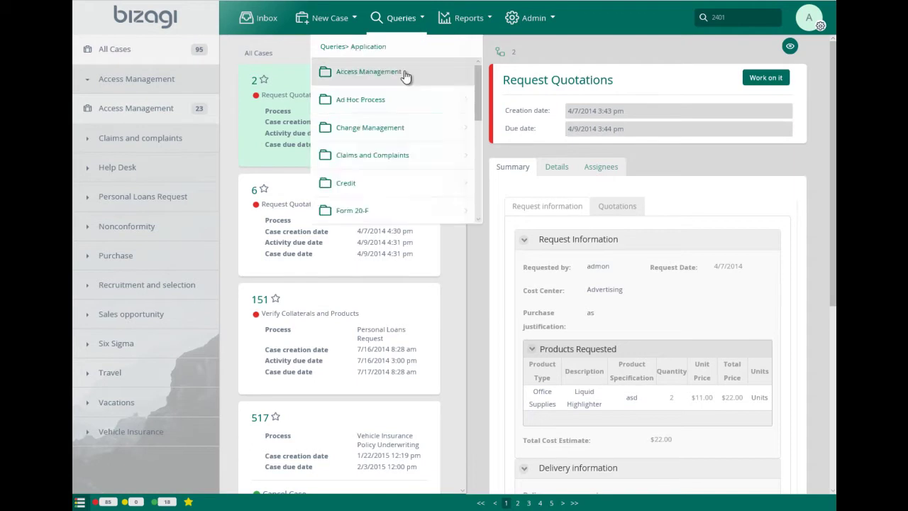
{"action": "left_click", "coordinate": [392, 129]}
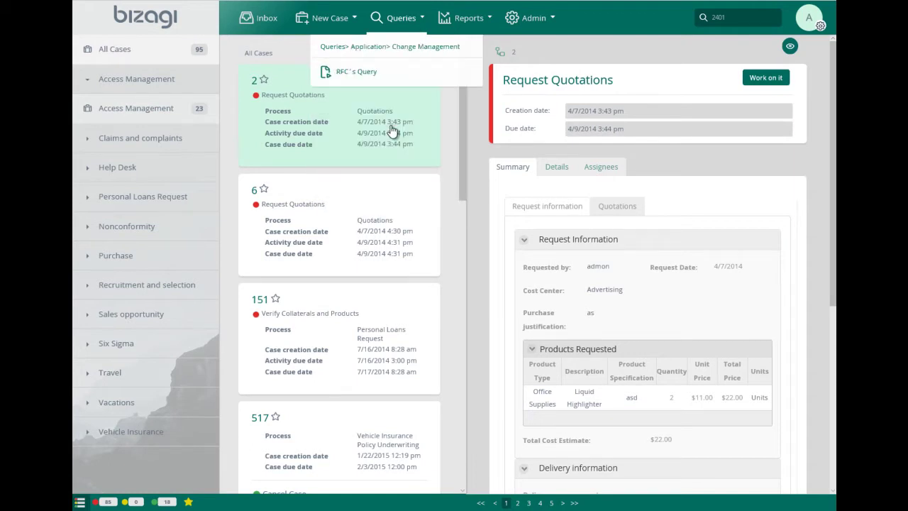
{"action": "left_click", "coordinate": [386, 72]}
{"action": "left_click", "coordinate": [345, 99]}
{"action": "type", "text": "2401"}
{"action": "key", "text": "Return"}
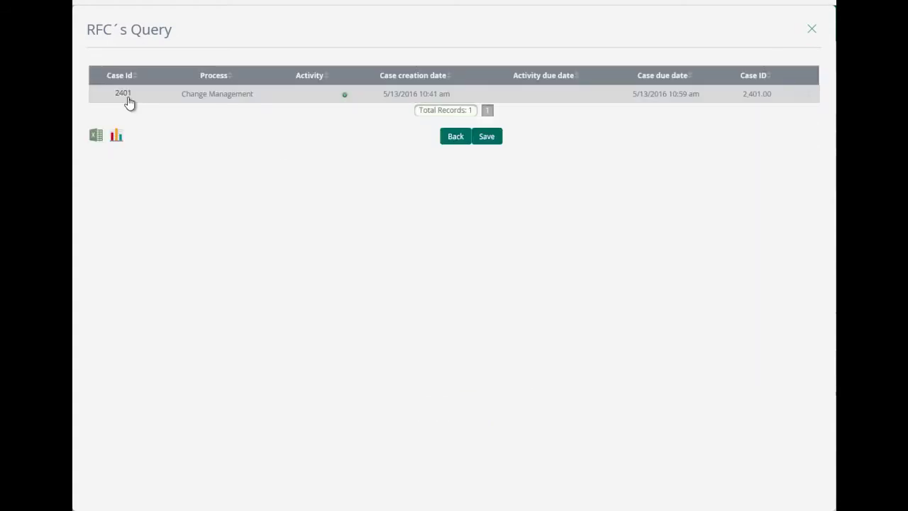
Open case 2401 from the results and view its RFC history
{"action": "left_click", "coordinate": [123, 94]}
{"action": "left_click", "coordinate": [303, 72]}
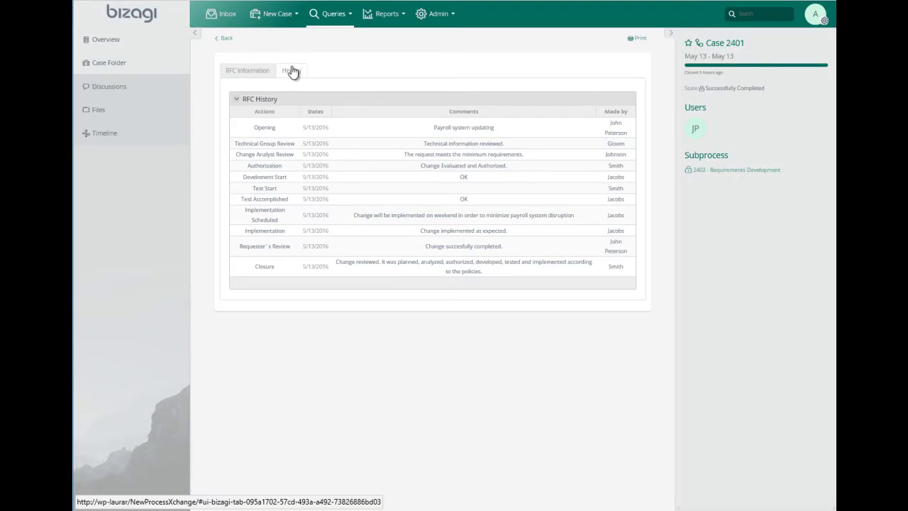
{"action": "left_click", "coordinate": [253, 72]}
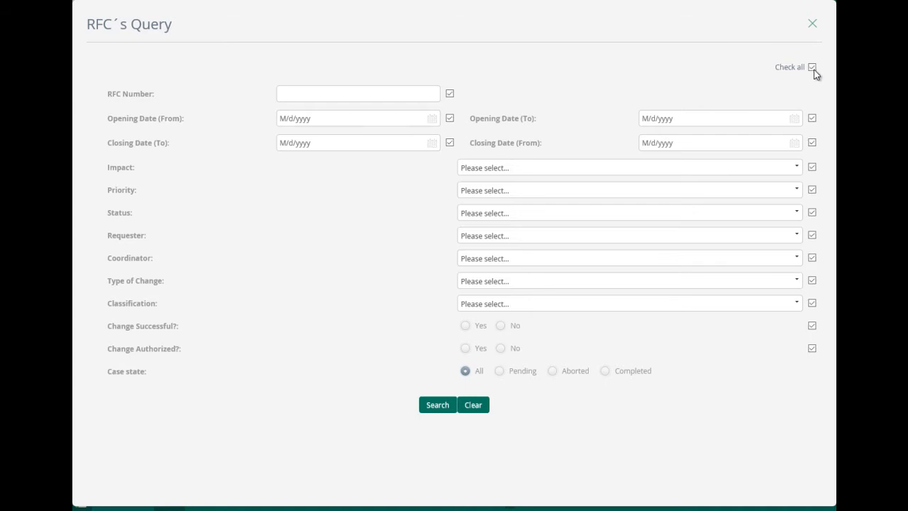
Search for RFCs with opening dates from 2/2/2016 to 5/16/2016
{"action": "left_click", "coordinate": [432, 118]}
{"action": "left_click", "coordinate": [327, 175]}
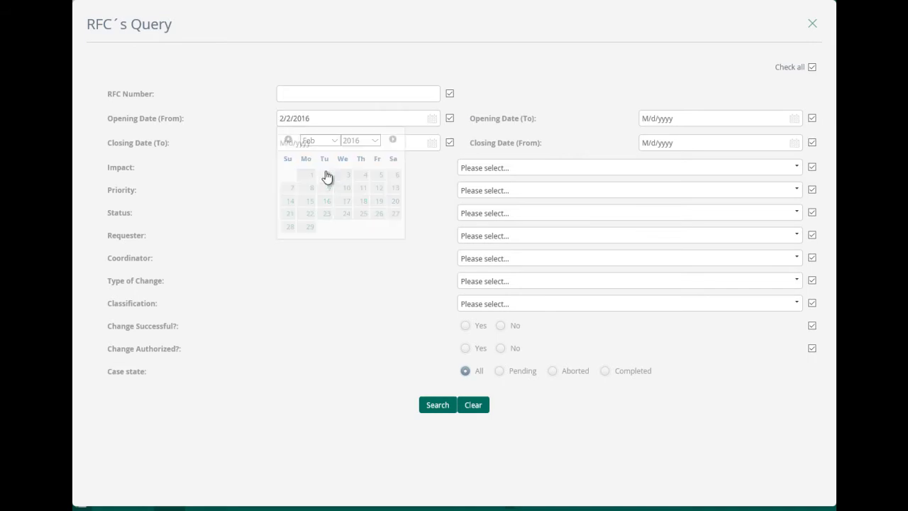
{"action": "left_click", "coordinate": [794, 118]}
{"action": "left_click", "coordinate": [674, 204]}
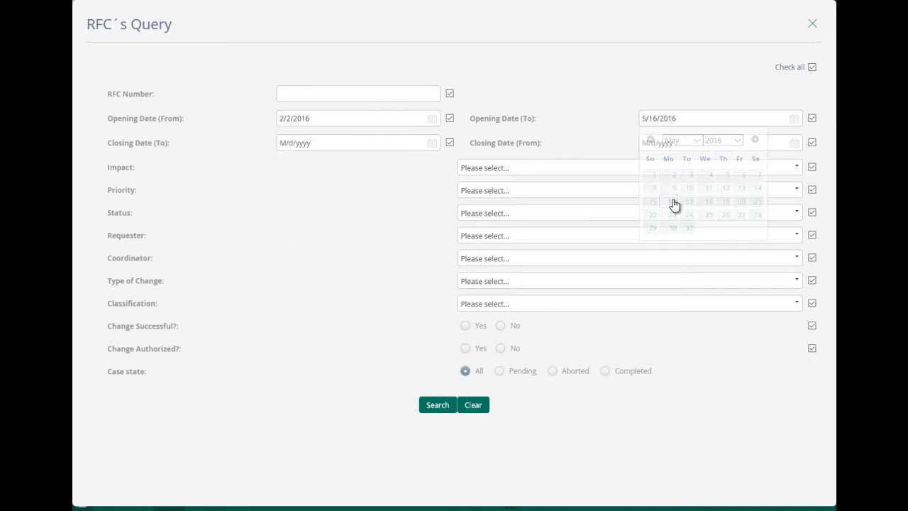
{"action": "left_click", "coordinate": [438, 406]}
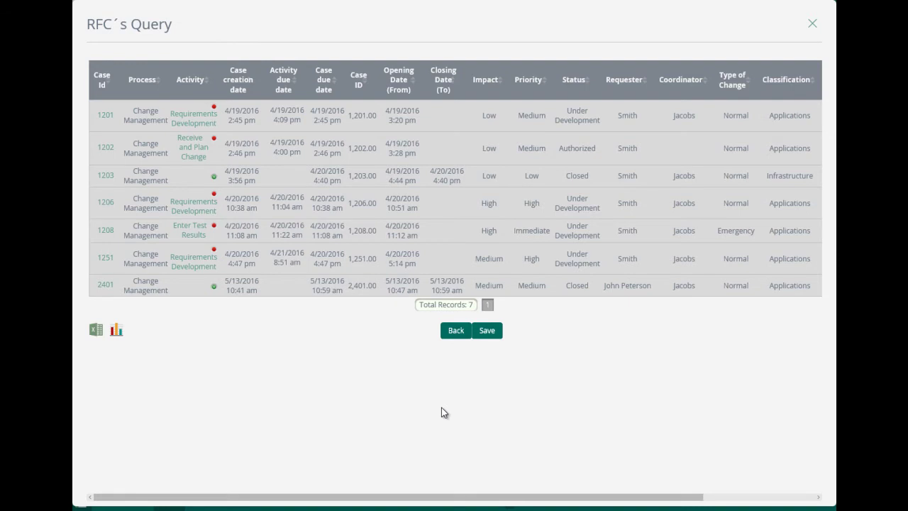
Chart the Counter count of queried RFCs by the Change Successful? dimension
{"action": "left_click", "coordinate": [117, 330]}
{"action": "left_click", "coordinate": [114, 152]}
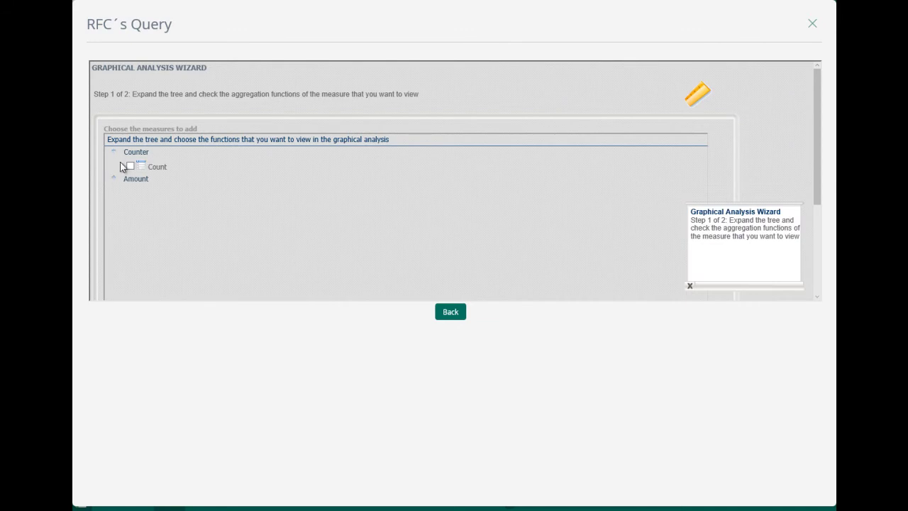
{"action": "left_click", "coordinate": [130, 167]}
{"action": "scroll", "coordinate": [347, 264], "scroll_direction": "down", "scroll_amount": 2}
{"action": "left_click", "coordinate": [116, 241]}
{"action": "left_click_drag", "start_coordinate": [386, 152], "coordinate": [379, 178]}
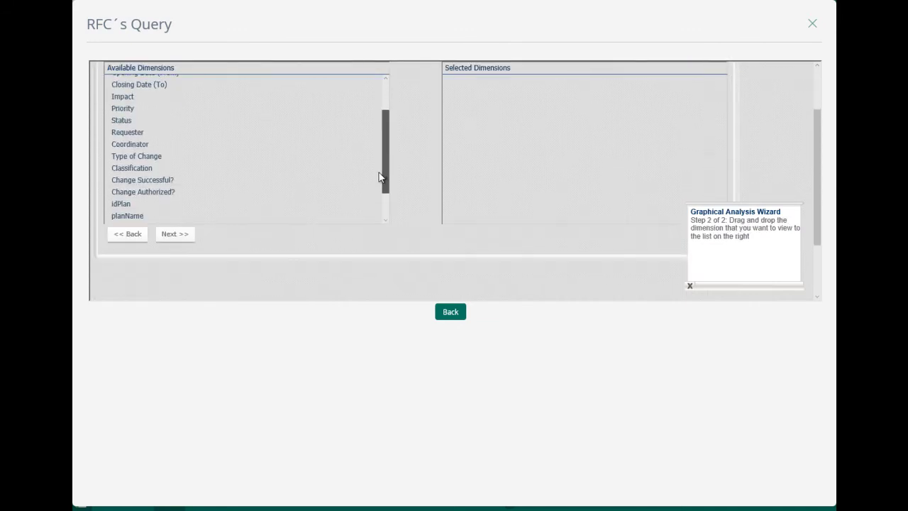
{"action": "left_click_drag", "start_coordinate": [172, 180], "coordinate": [487, 200]}
{"action": "left_click", "coordinate": [174, 234]}
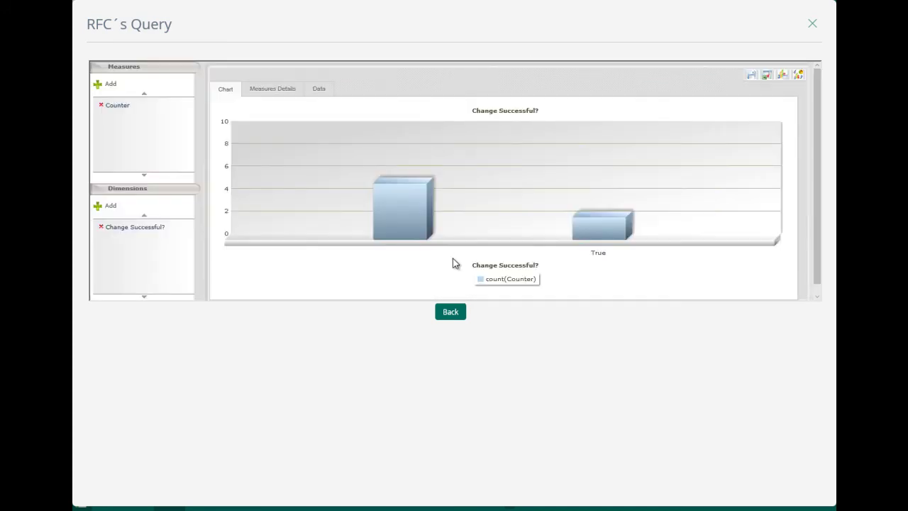